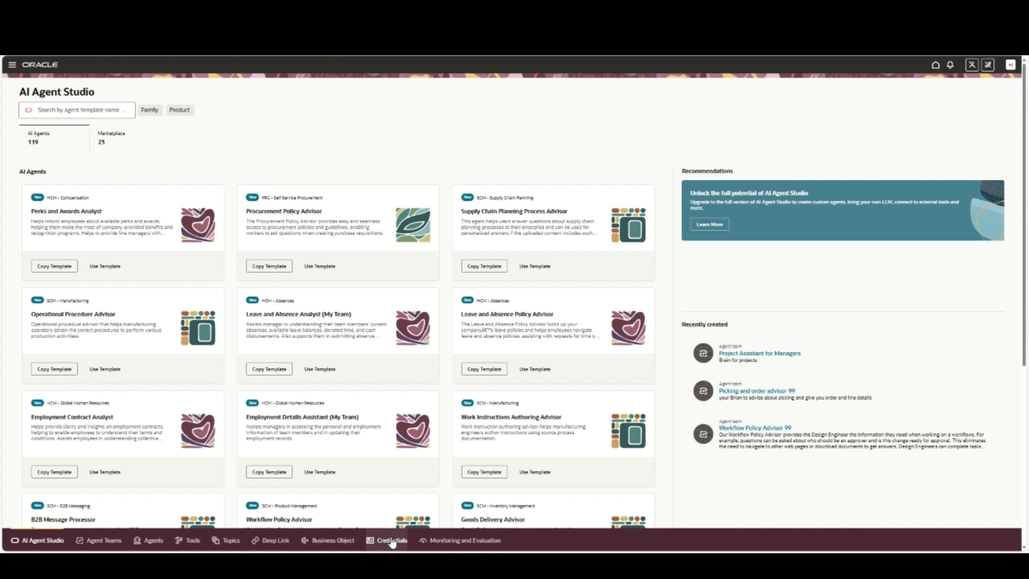
Review the LLM credentials on the Credentials page and return to the list of connections.
click(391, 542)
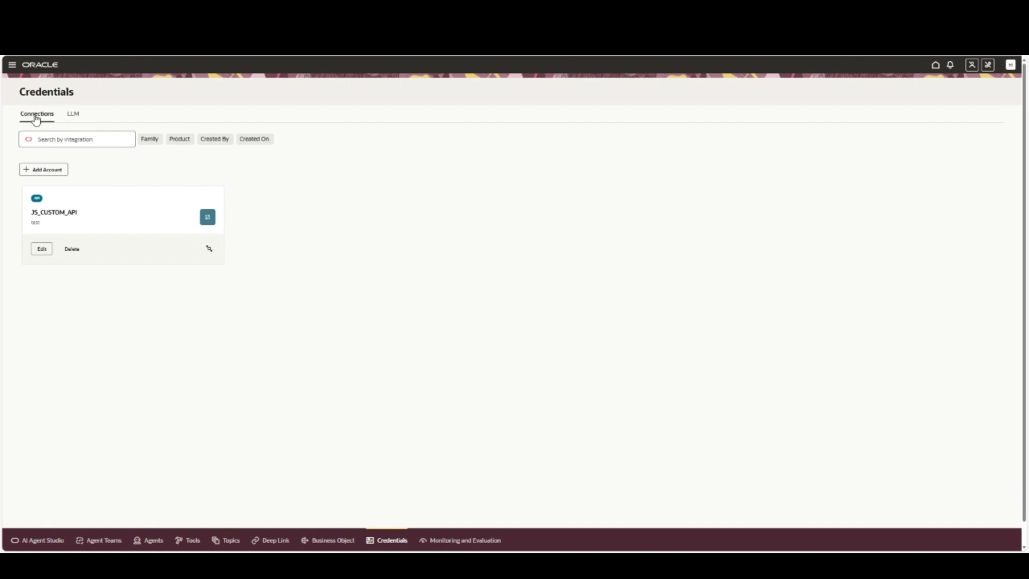
click(73, 114)
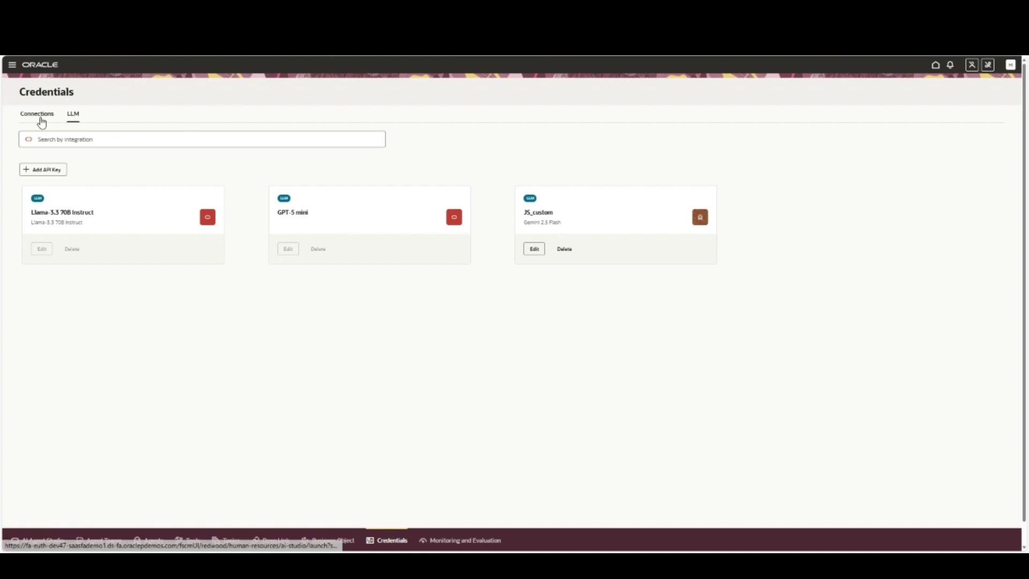
click(37, 114)
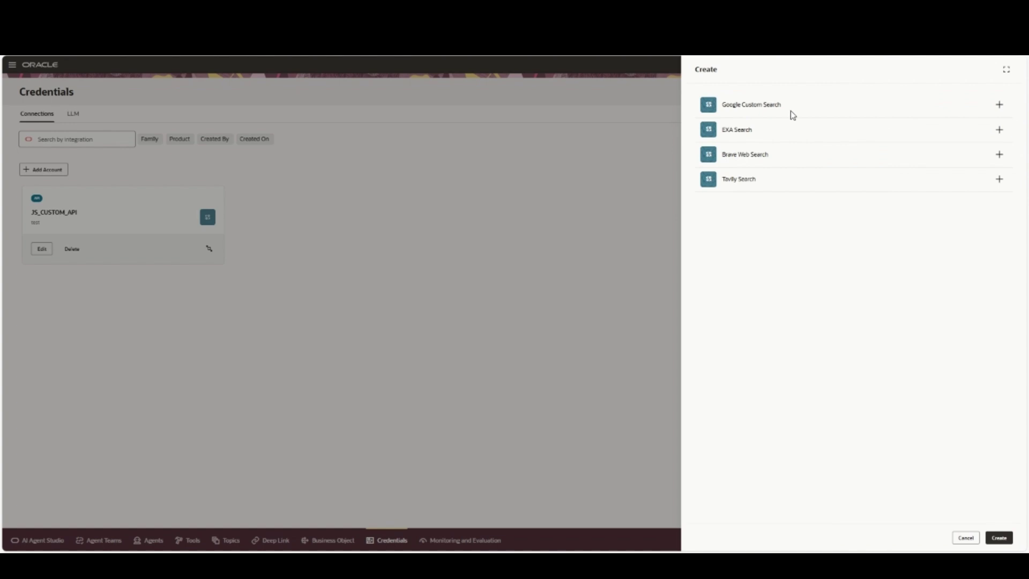
Examine the form for adding a Google Custom Search connection and the list of available connection types, cancelling both.
click(1001, 106)
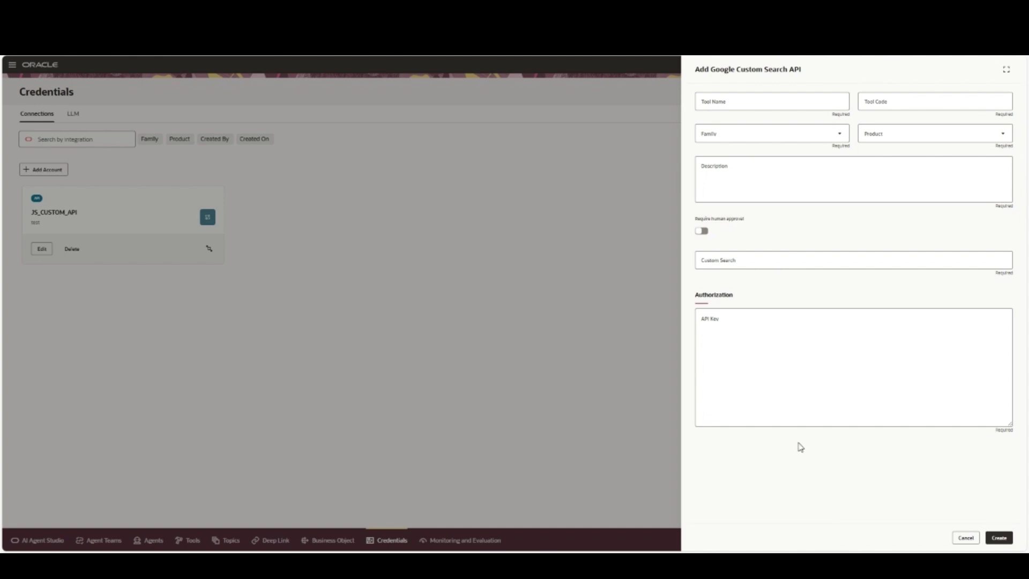
click(967, 538)
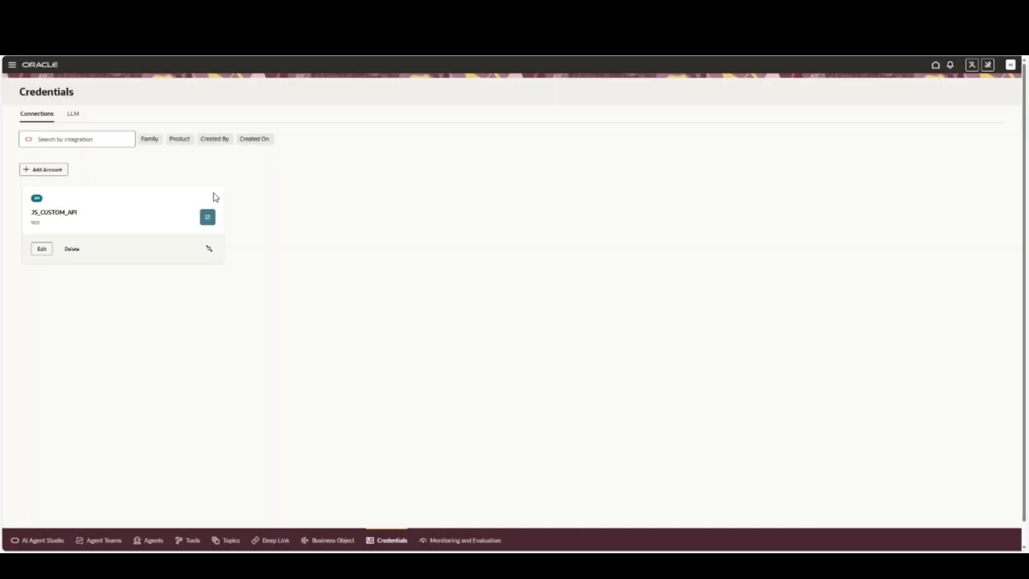
click(49, 170)
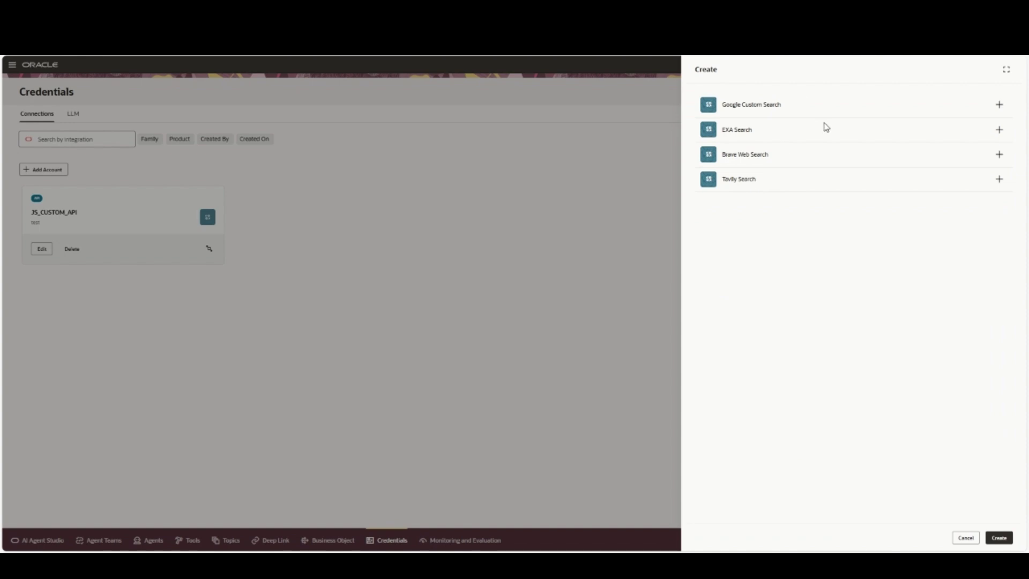
click(966, 538)
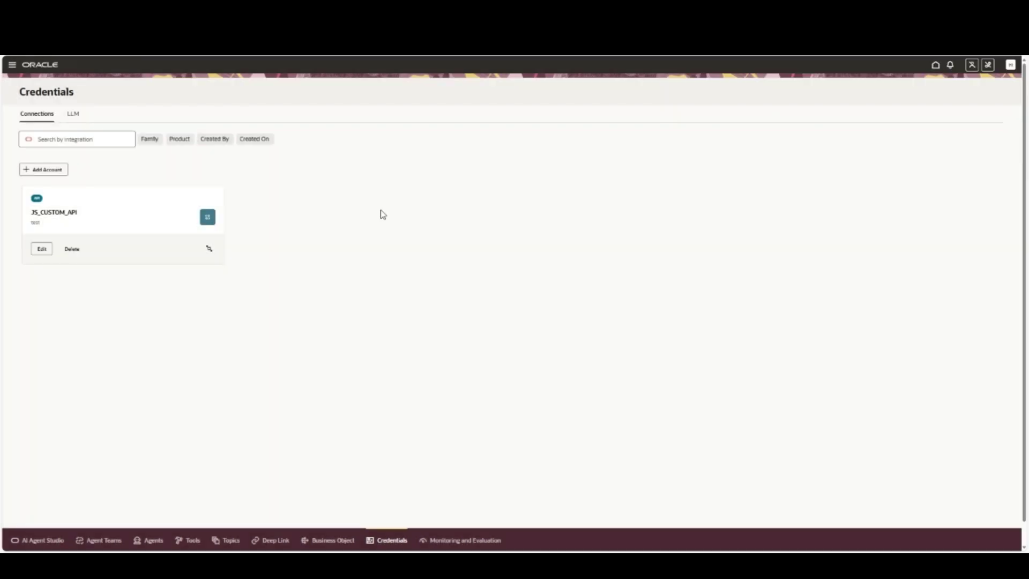
Inspect the JS_CUSTOM_API connection's settings and the available connection types, closing both without saving.
click(42, 252)
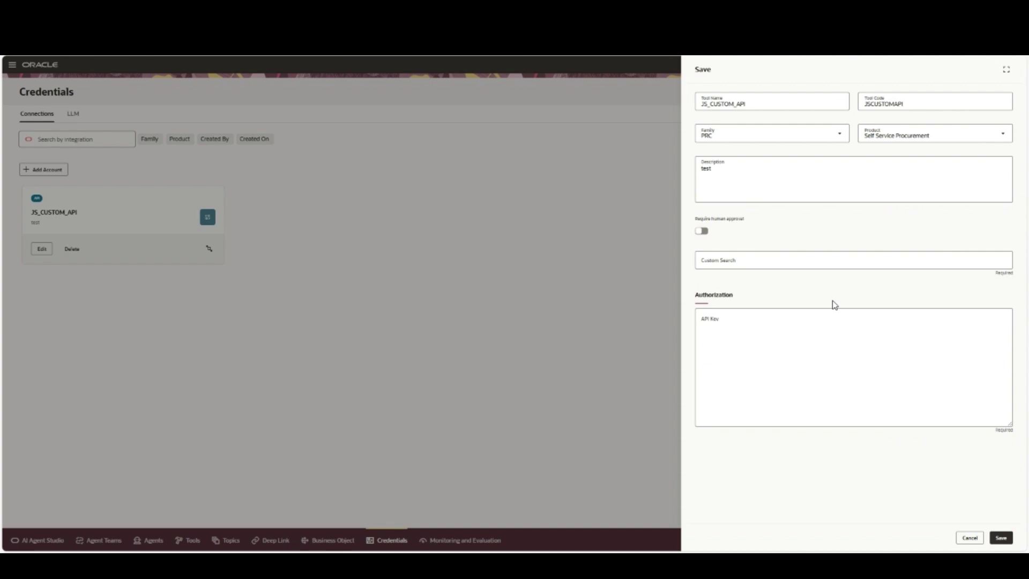
click(852, 321)
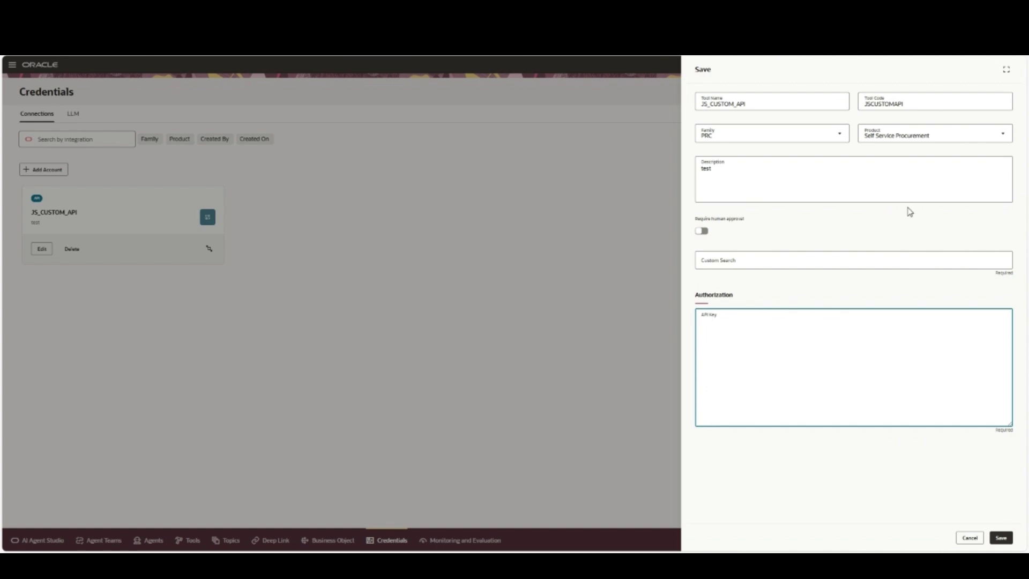
click(568, 313)
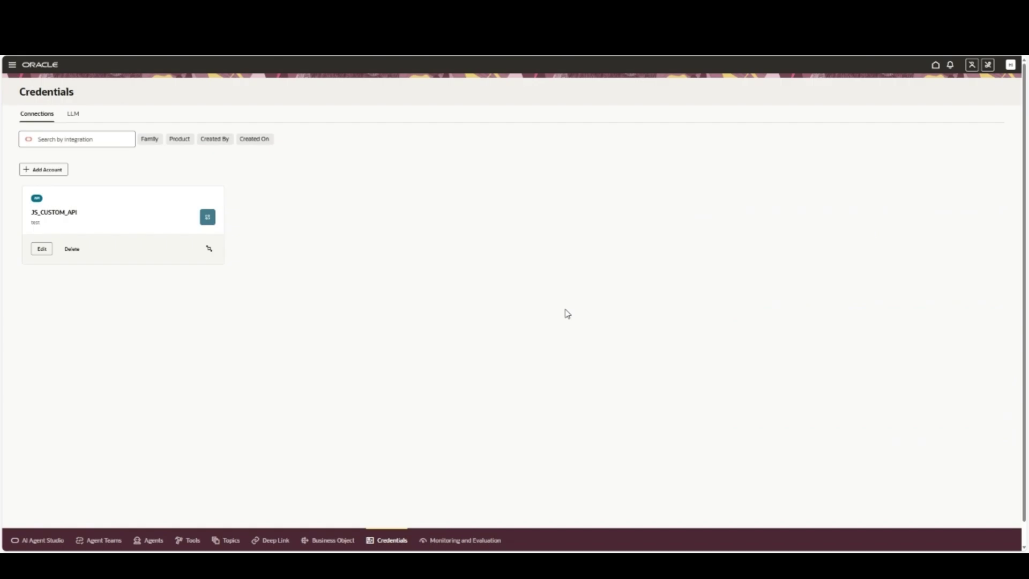
click(62, 178)
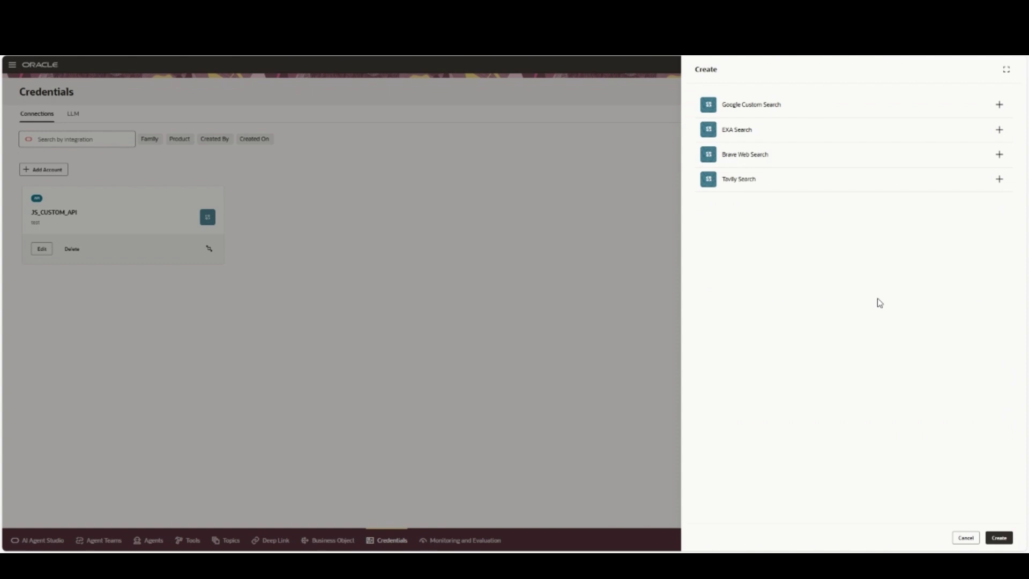
click(966, 538)
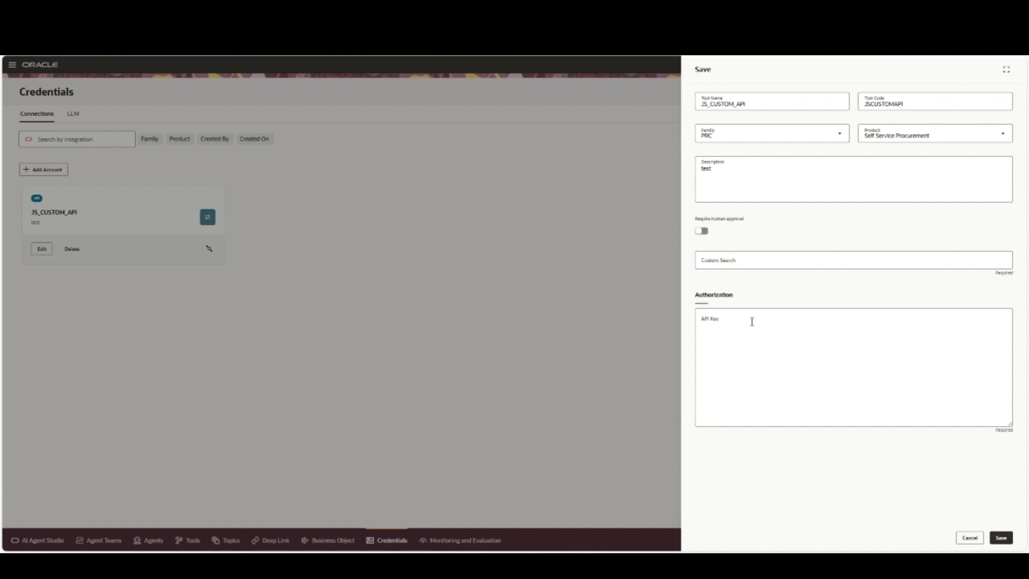
Switch to Google Cloud's APIs and services for My First Project and open the API Library from the enabled APIs.
mouse_move(492, 565)
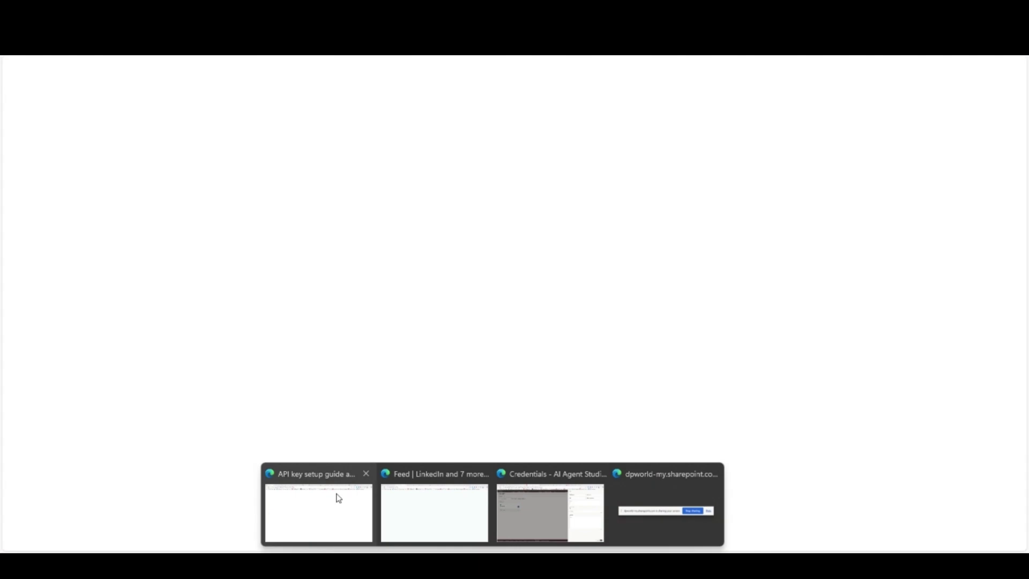
click(339, 498)
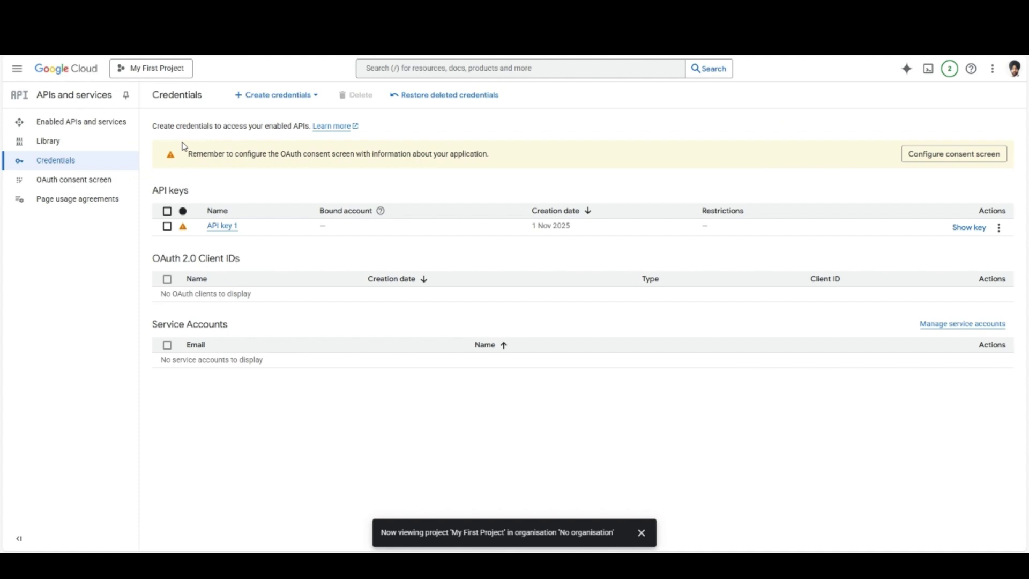
click(93, 128)
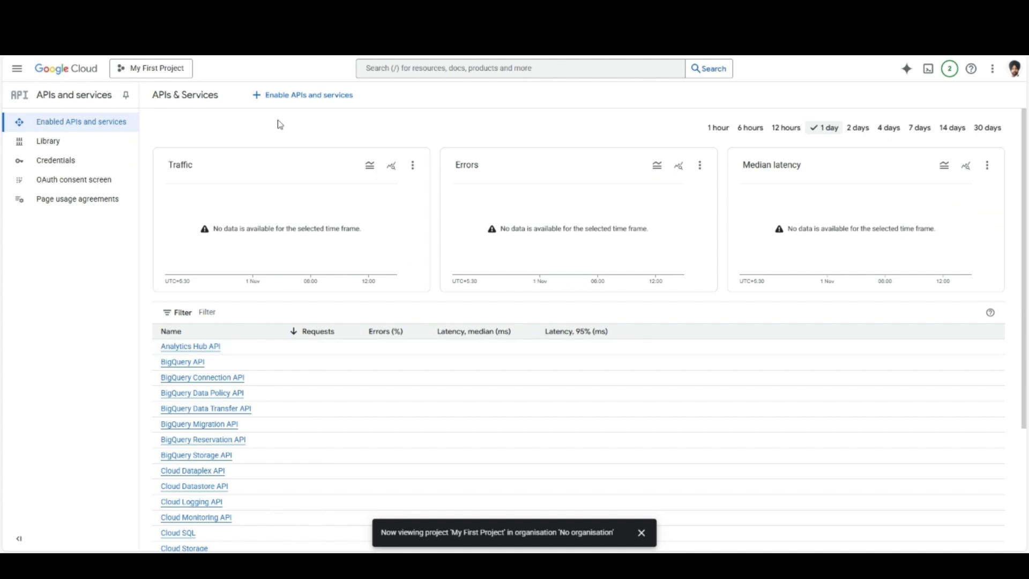
click(300, 99)
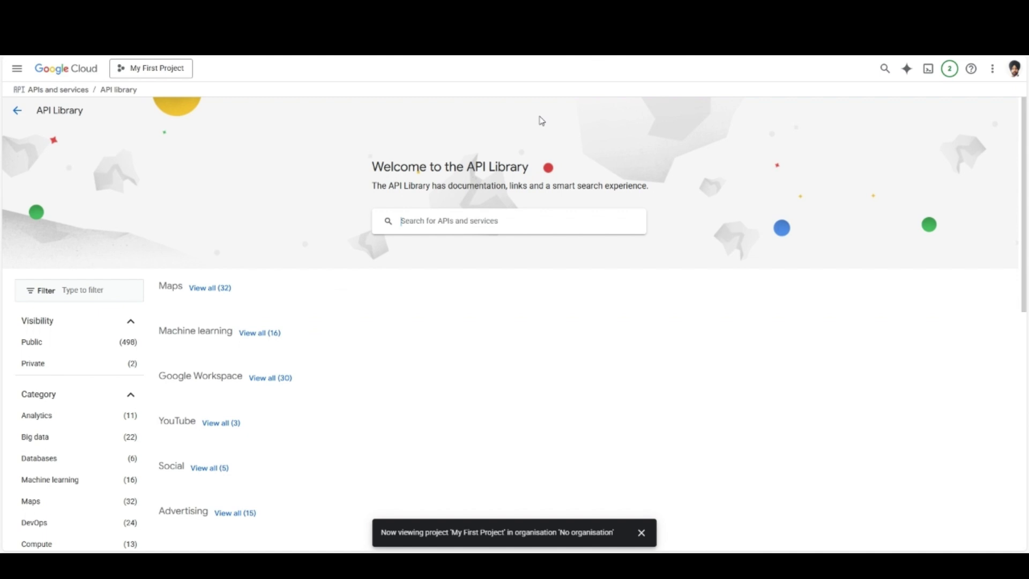
Search the API Library for "custom search API" and open the Custom Search API's product details to check whether it is enabled.
click(541, 219)
text(custom)
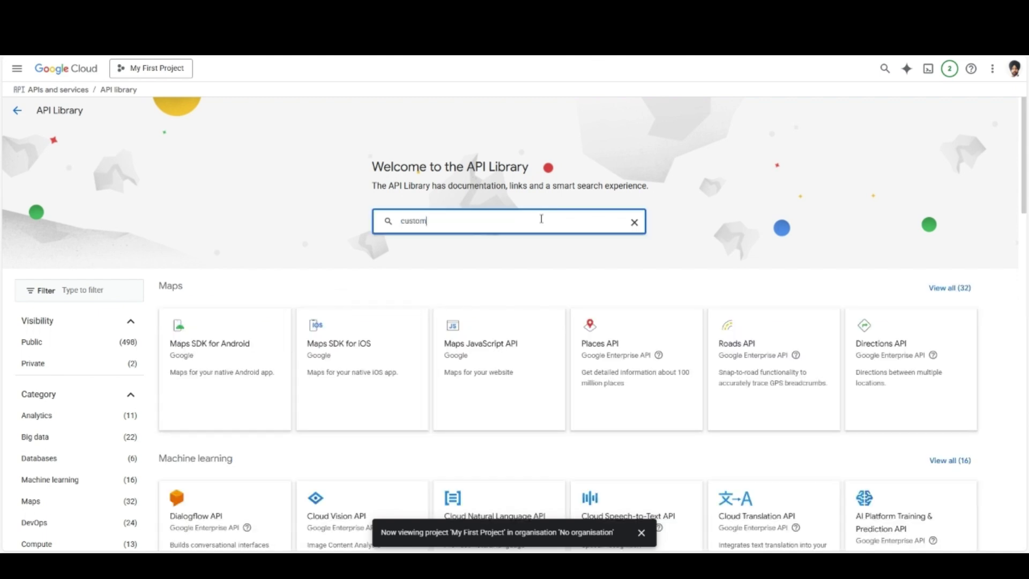
text( search API)
key(Return)
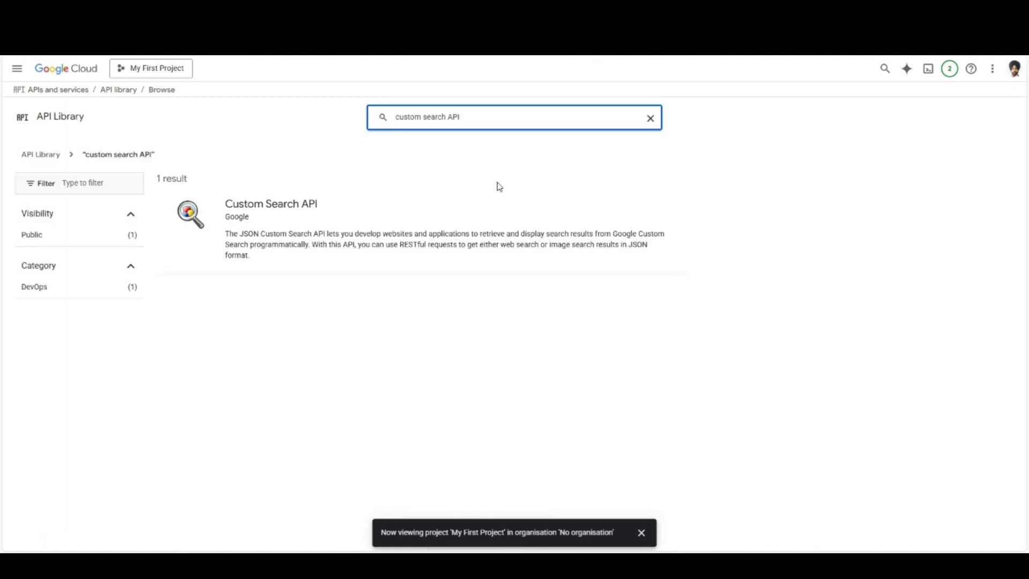
click(411, 231)
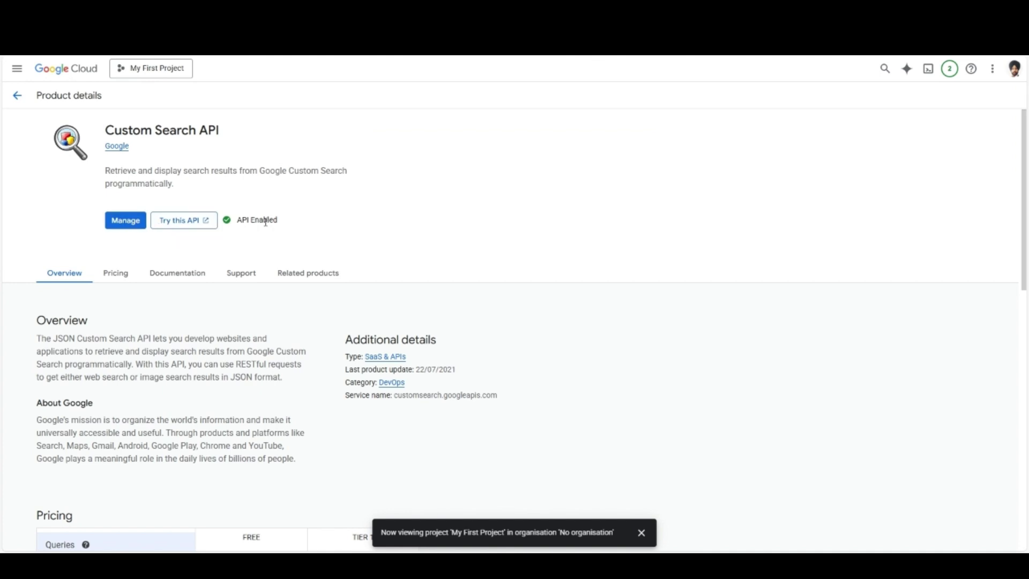
Return to the credentials of My First Project and show the key string of API key 1.
click(18, 96)
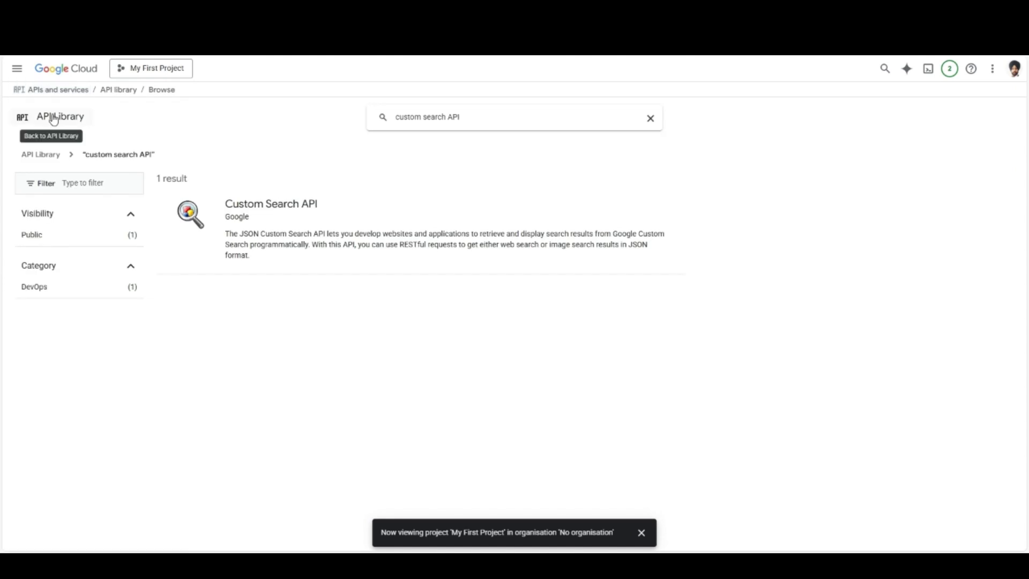
click(69, 90)
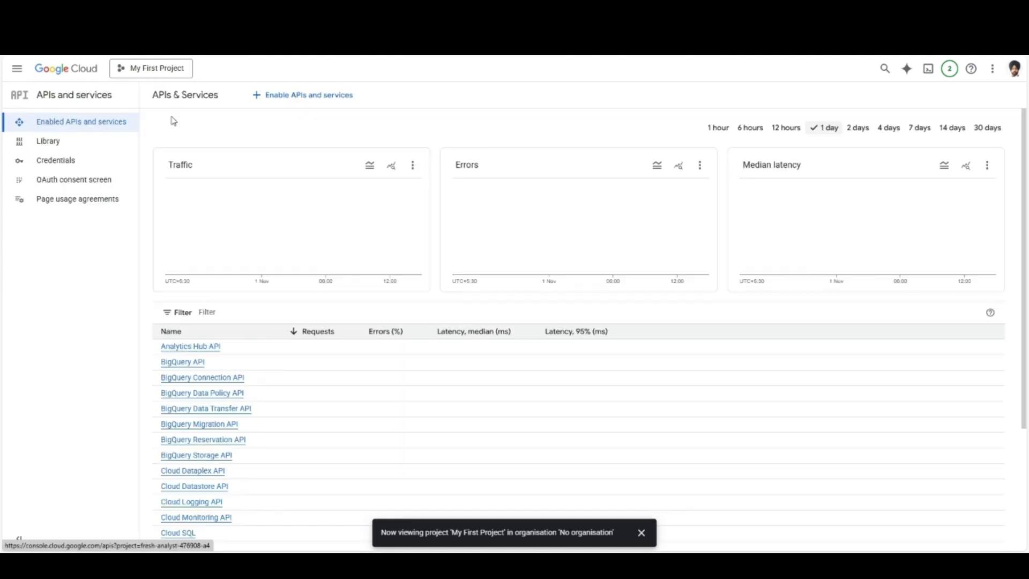
click(108, 159)
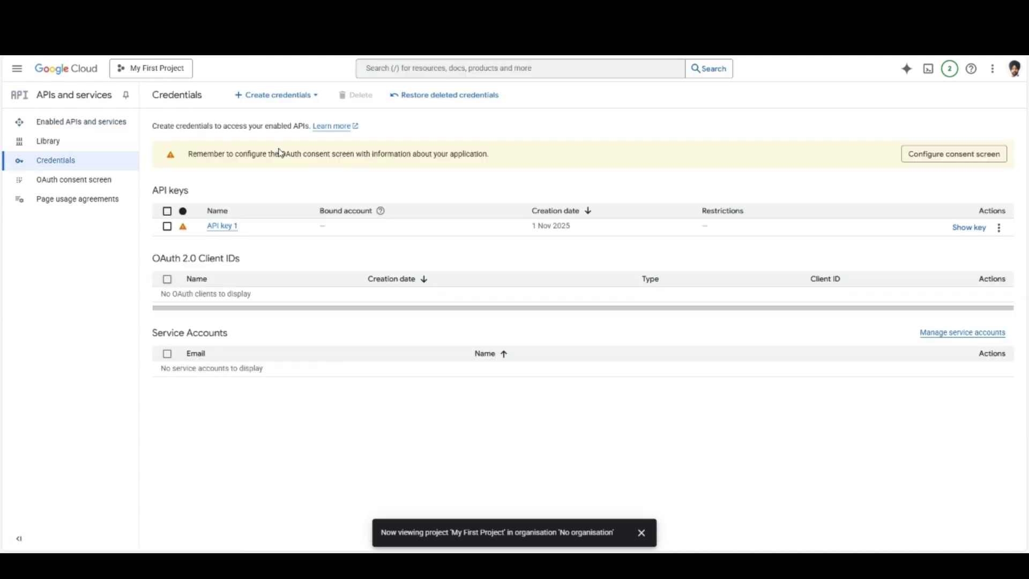
click(266, 234)
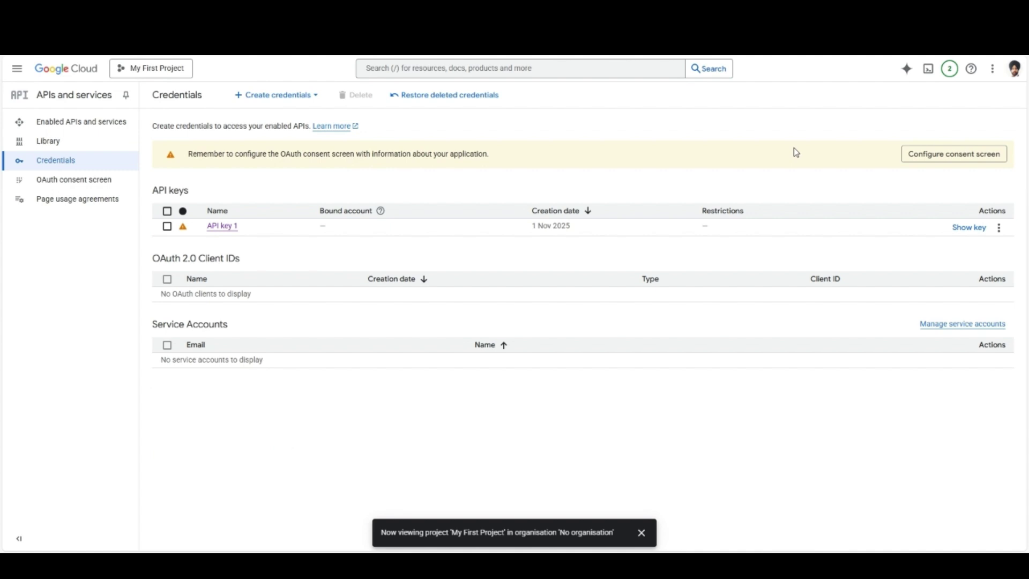
click(969, 227)
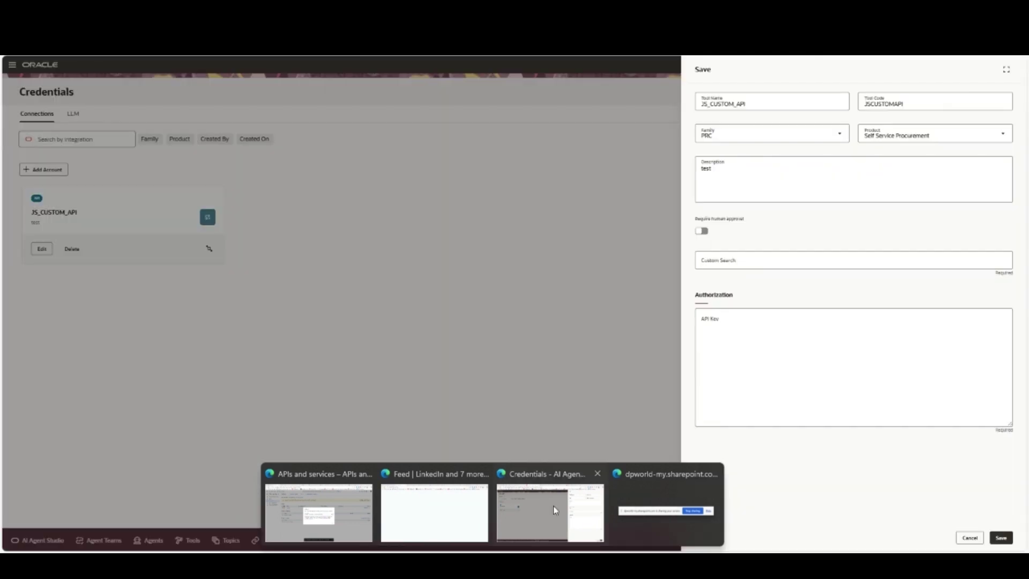
Switch back to Oracle AI Agent Studio, paste the API key into the JS_CUSTOM_API connection's authorization and try to save.
click(555, 510)
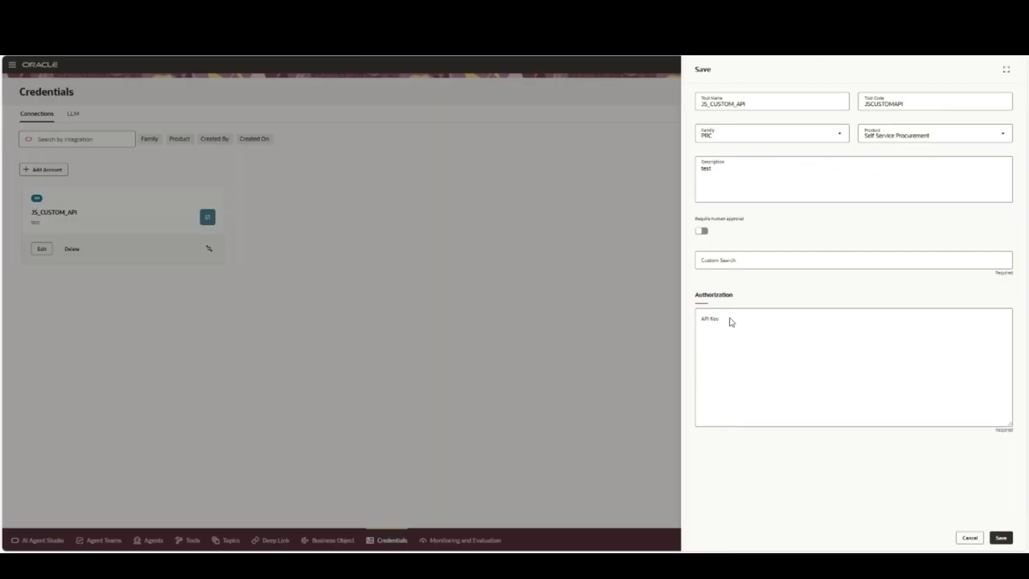
click(713, 322)
key(ctrl+v)
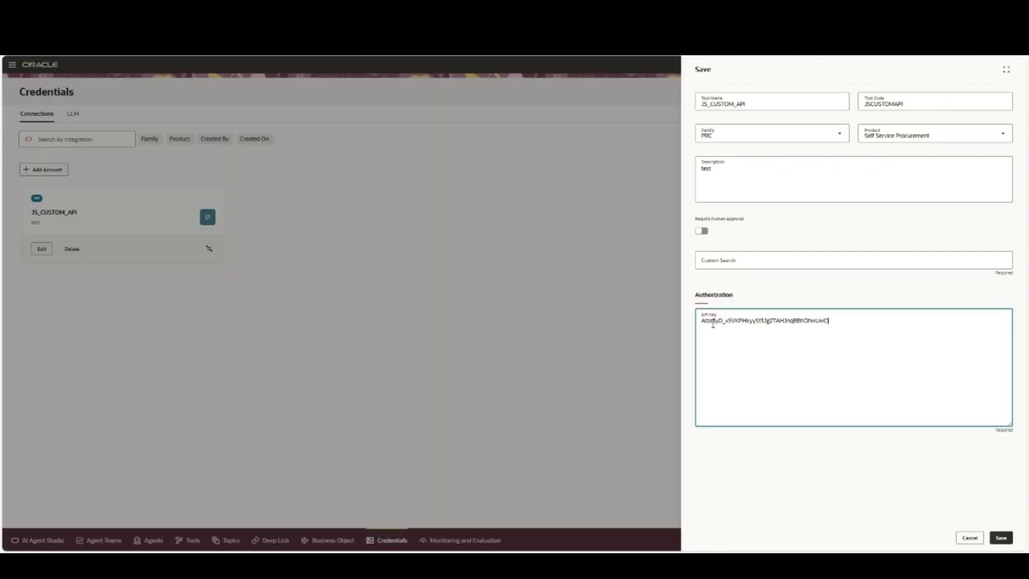
click(1005, 539)
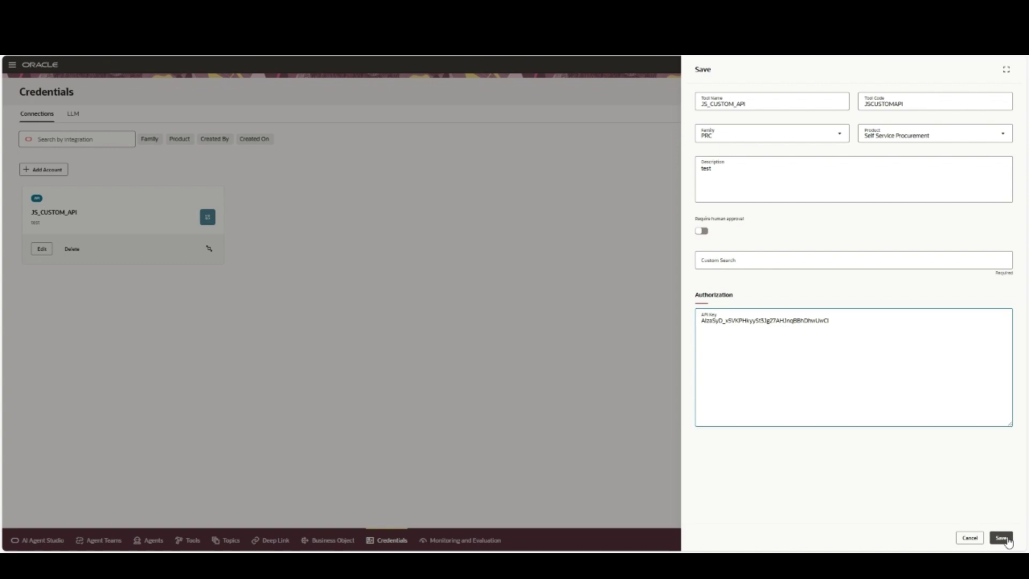
Set Custom Search to "how to search the purchase order in the redwood pages" and save the JS_CUSTOM_API connection.
click(881, 262)
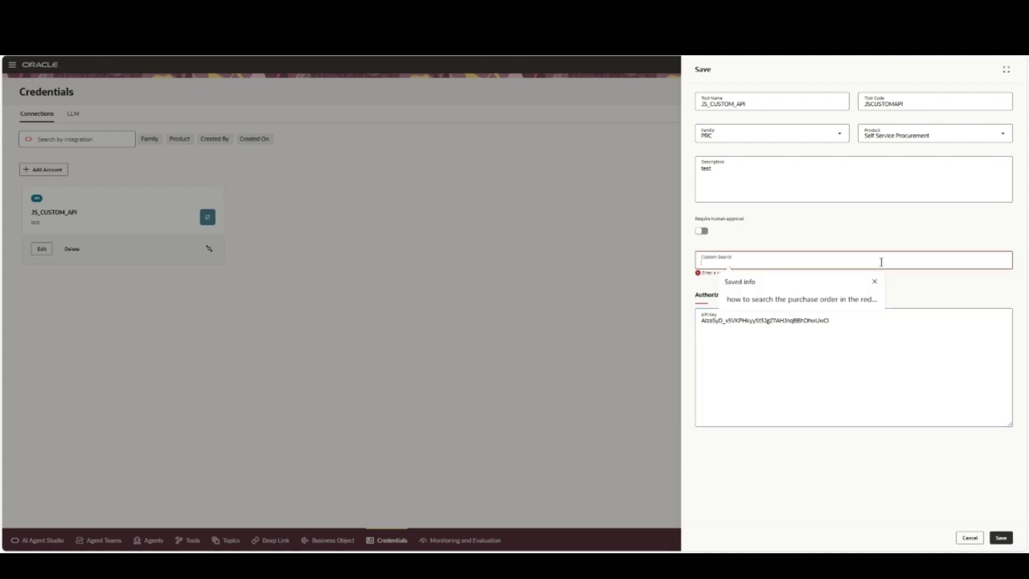
click(865, 295)
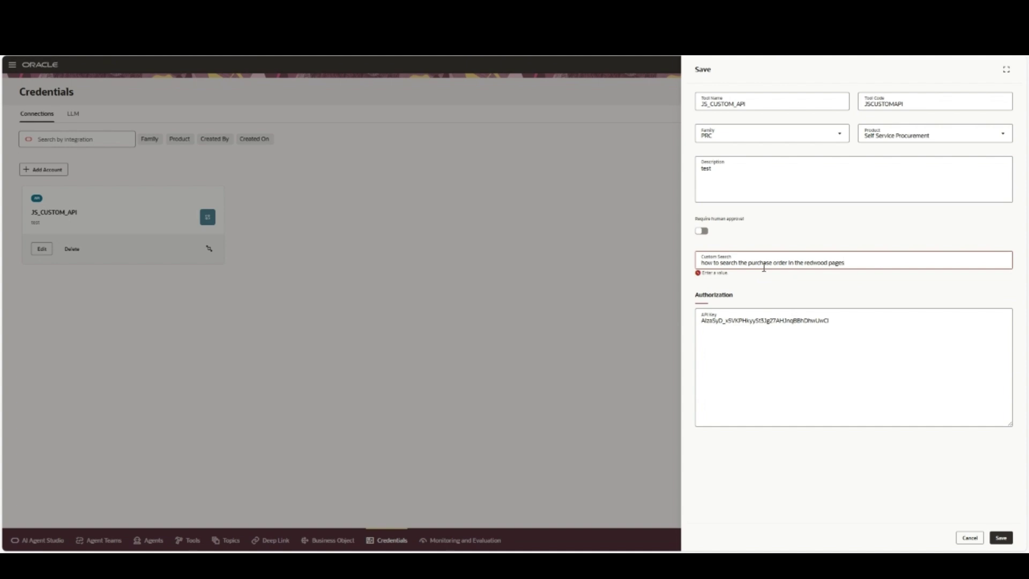
click(850, 267)
click(1002, 538)
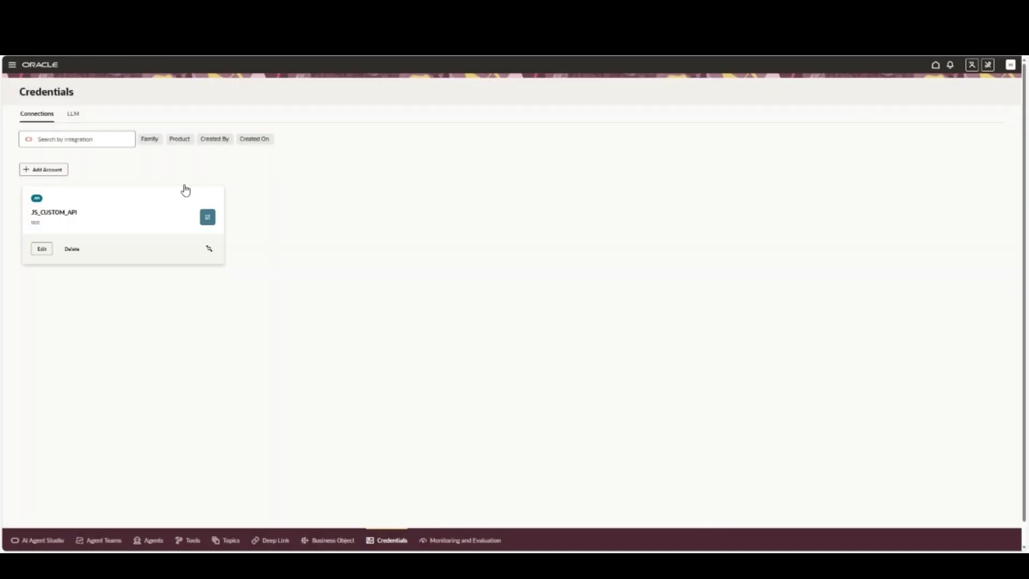
Inspect the JS_custom LLM credential's name, model and API key settings, closing it without saving.
click(75, 115)
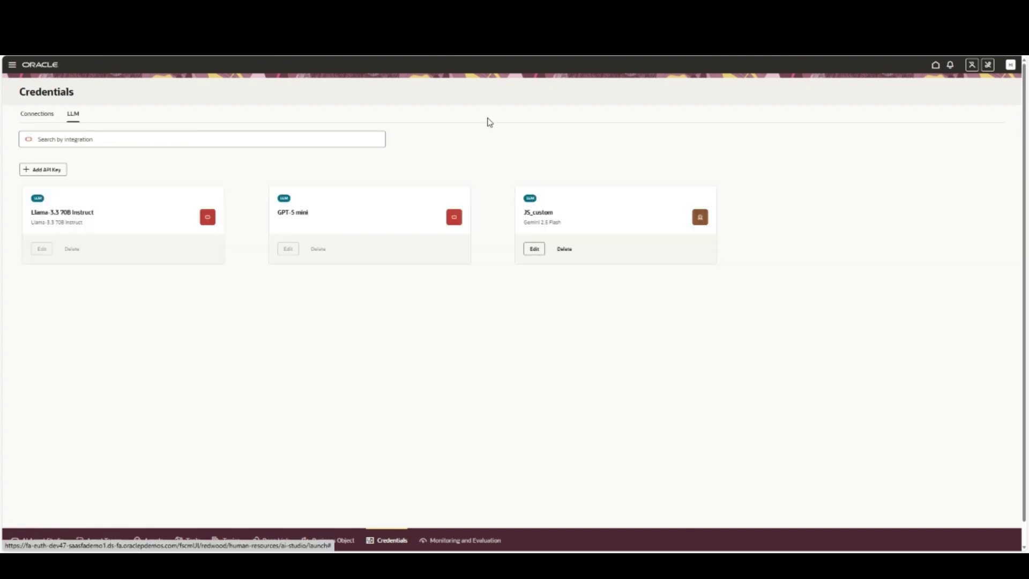
click(534, 249)
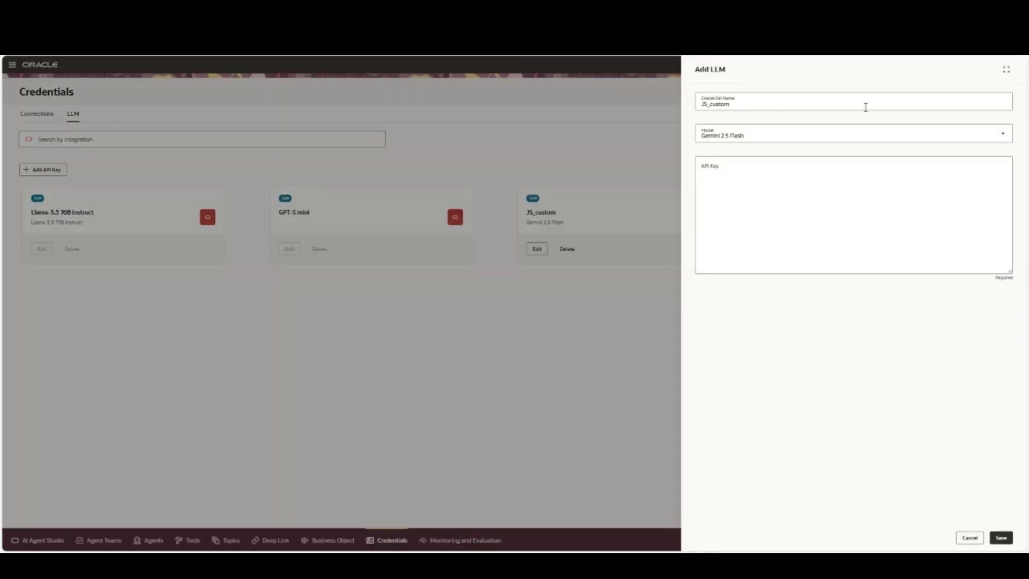
click(777, 175)
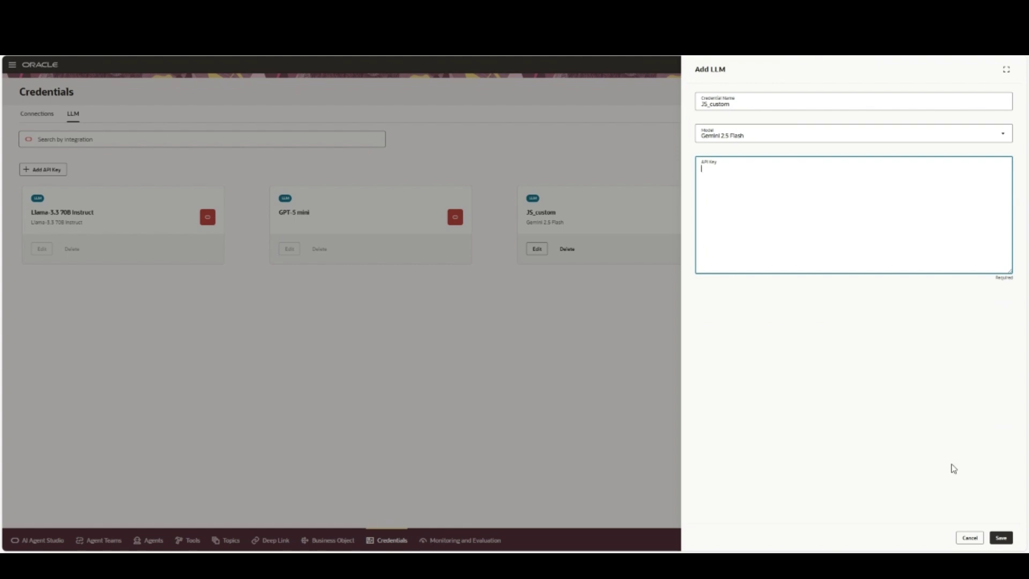
key(Escape)
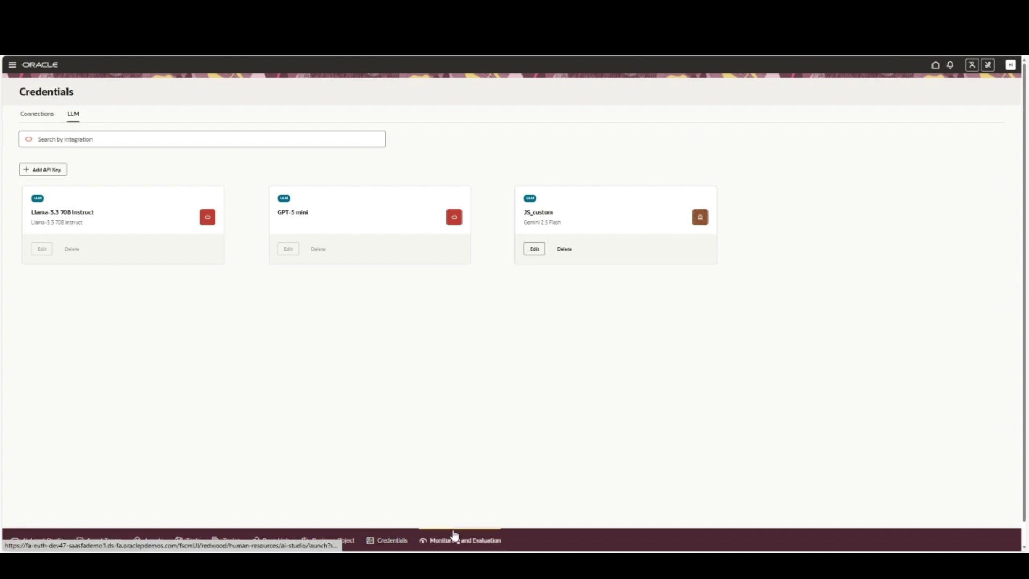
Open the Evaluation list in Monitoring and Evaluation.
click(454, 540)
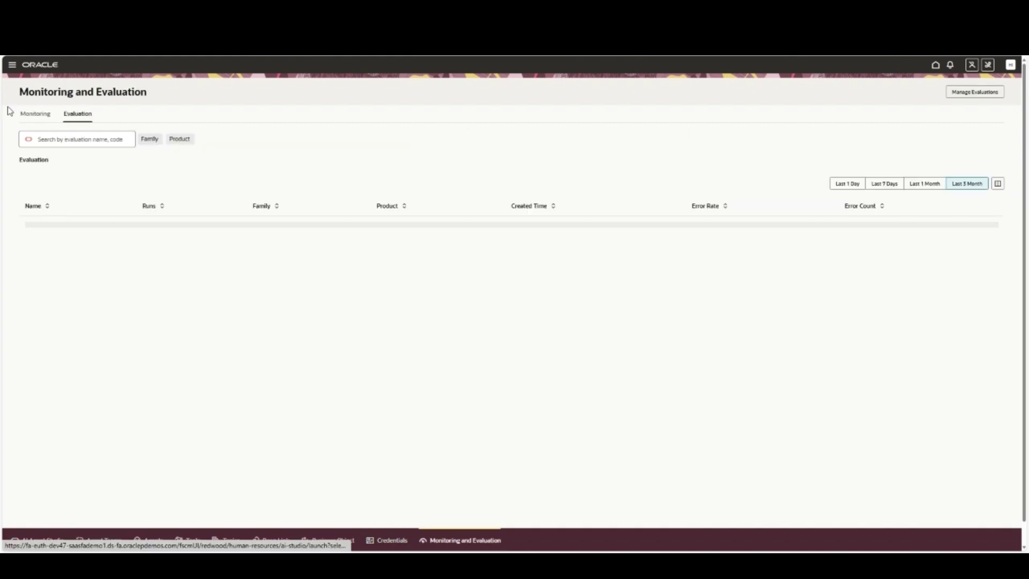
Check the Monitoring list in Monitoring and Evaluation and return to the Evaluation list.
click(33, 114)
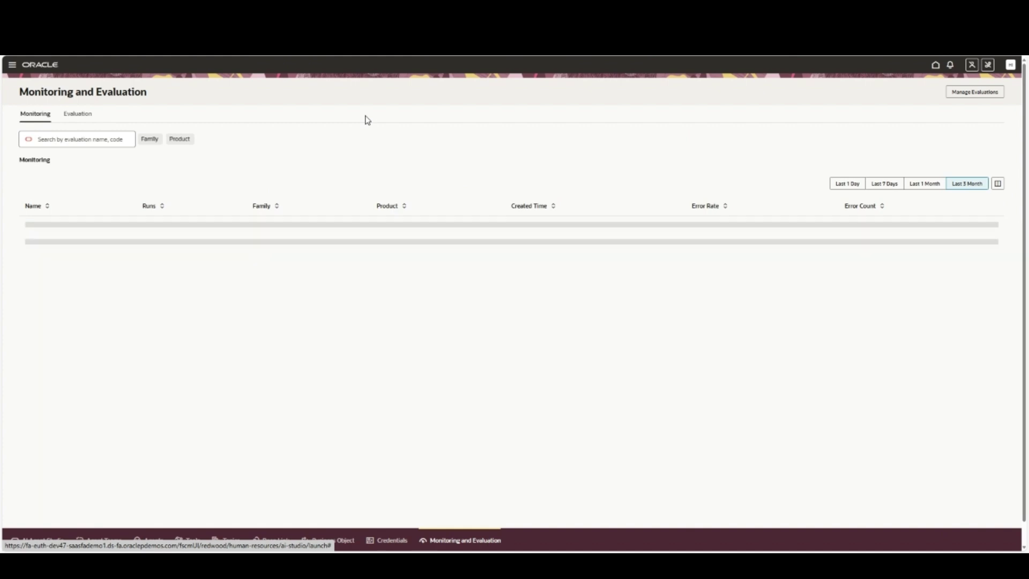
click(78, 114)
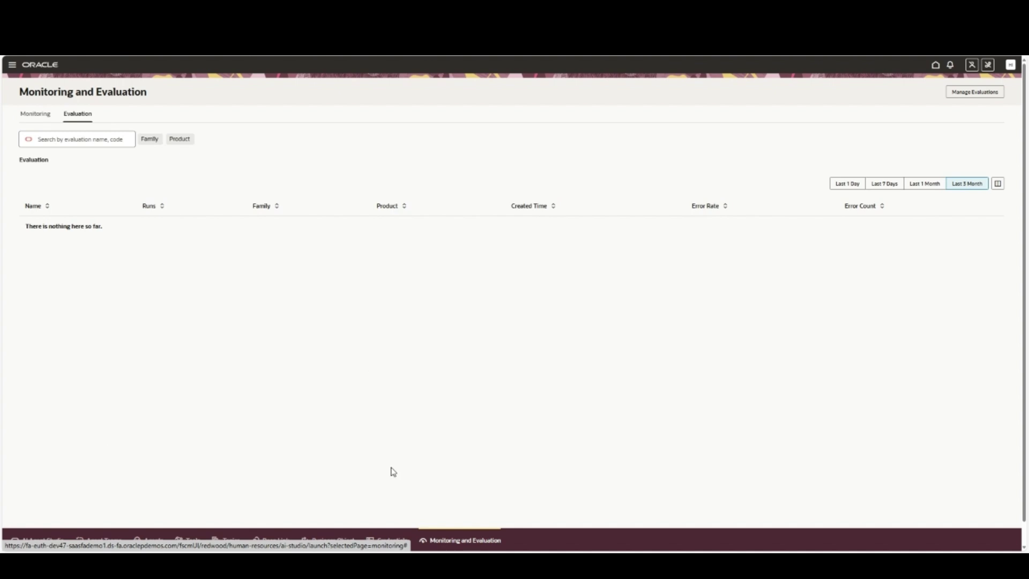
Open the Agents list and search it for "JS".
click(167, 528)
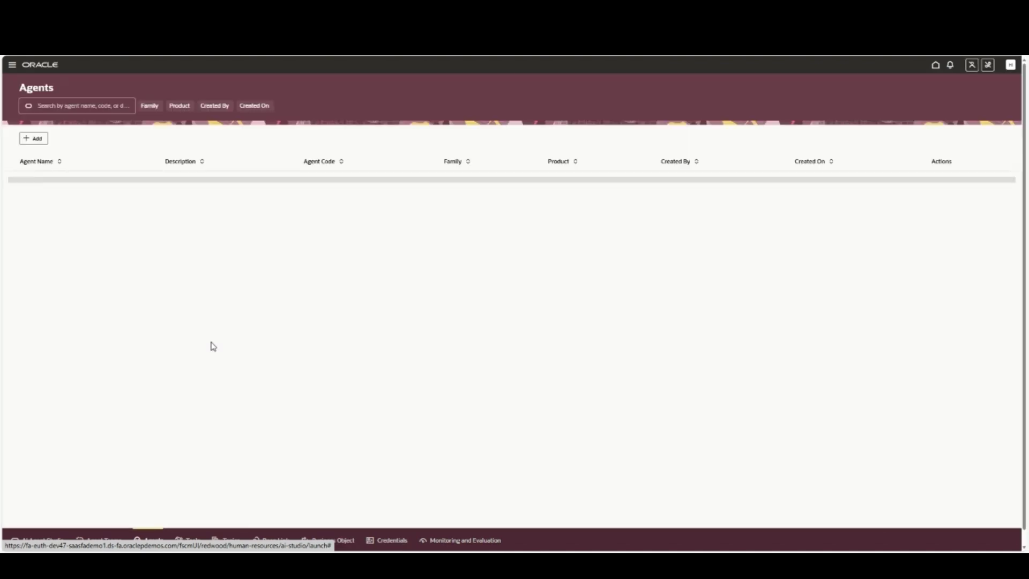
click(111, 105)
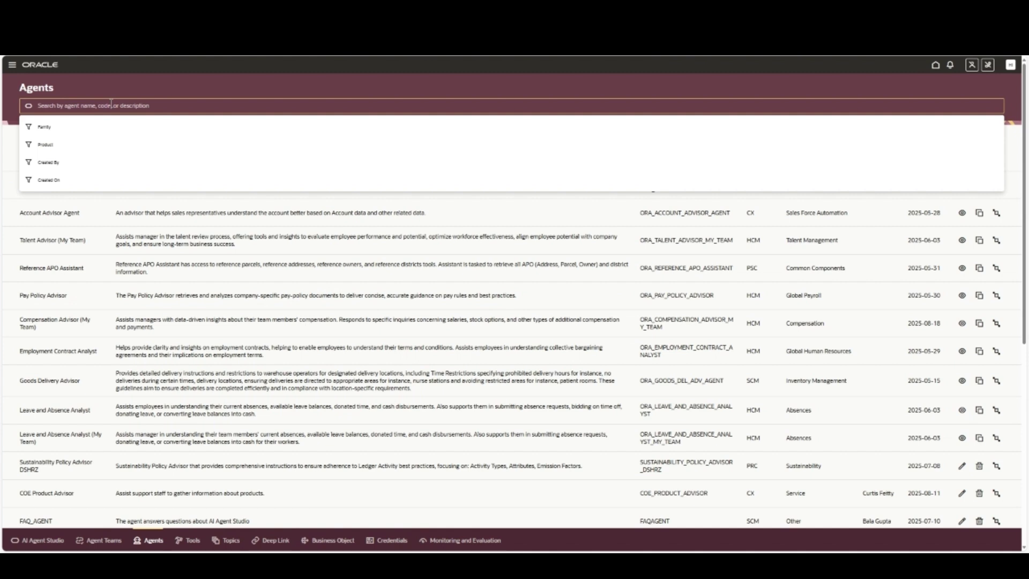
text(JS)
key(Return)
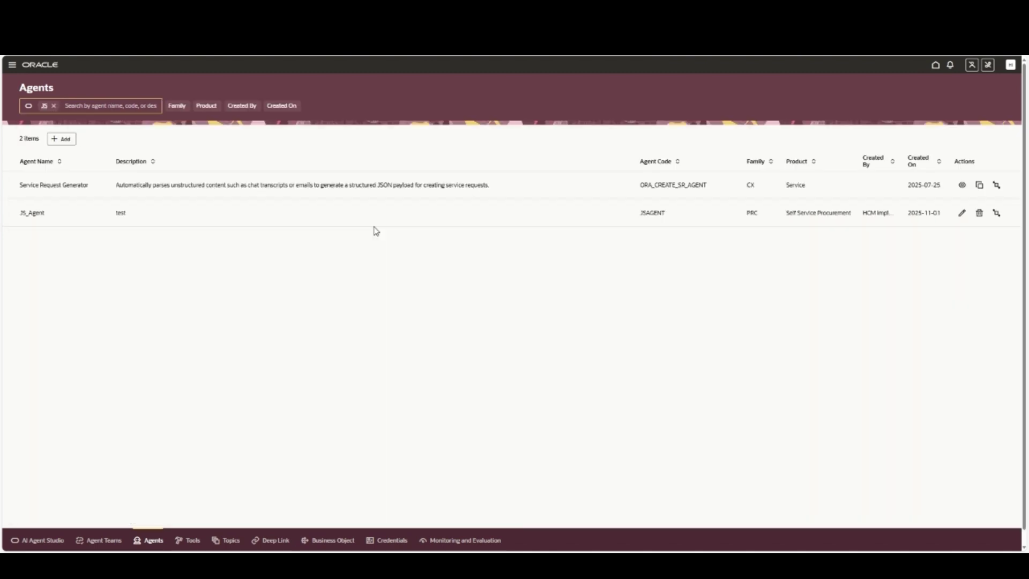
Search the draft agent teams for "JS" and open JS_AGENT_TEAM for editing.
click(107, 546)
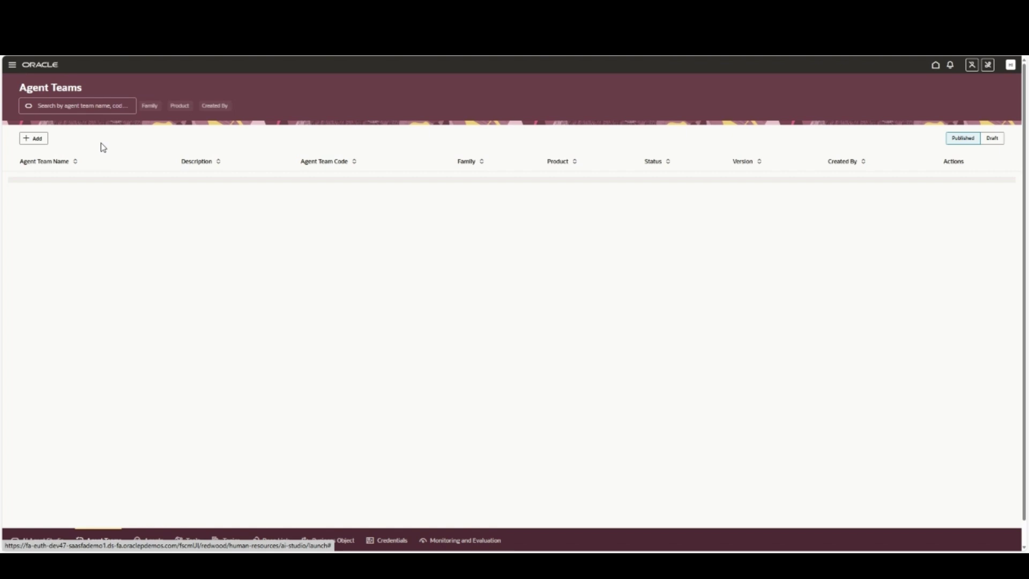
click(102, 105)
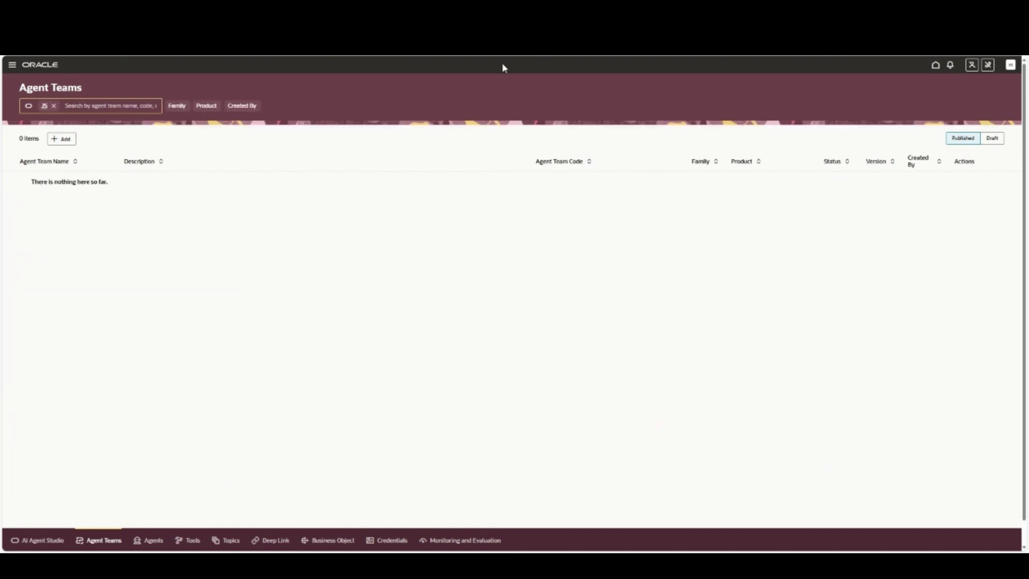
click(992, 139)
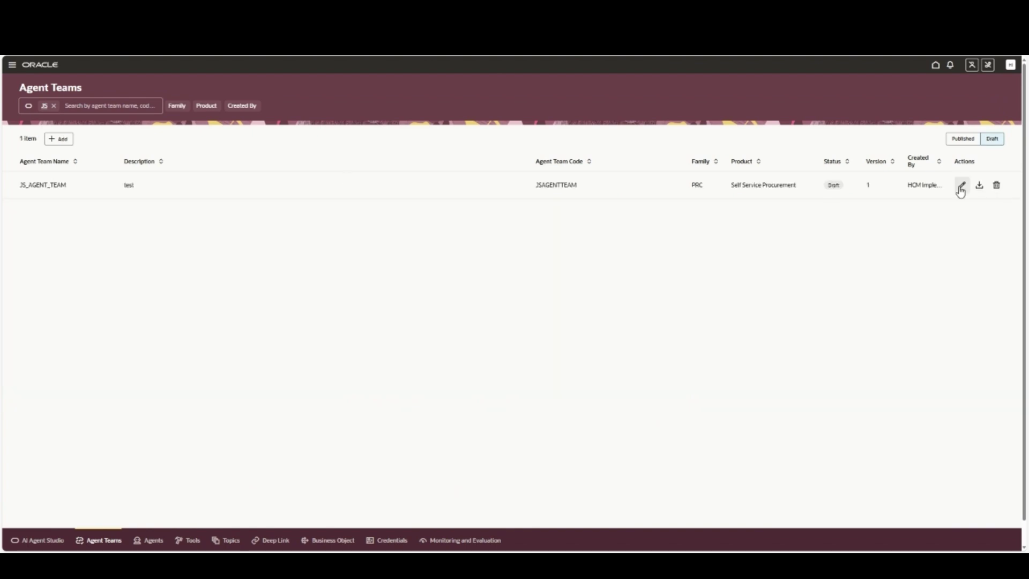
click(961, 187)
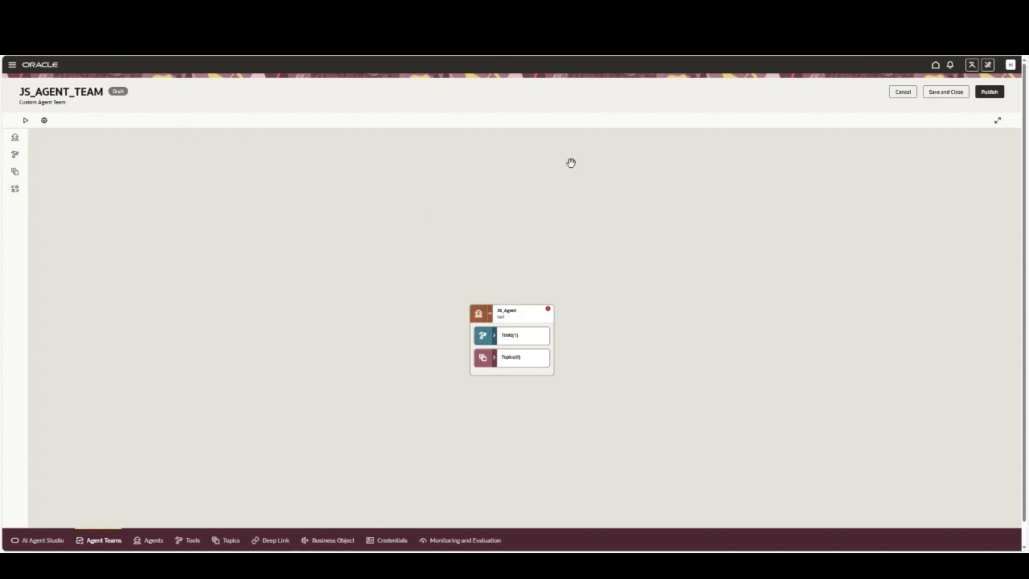
Show the available external tools and expand the Tools group of JS_Agent in the team diagram.
click(15, 190)
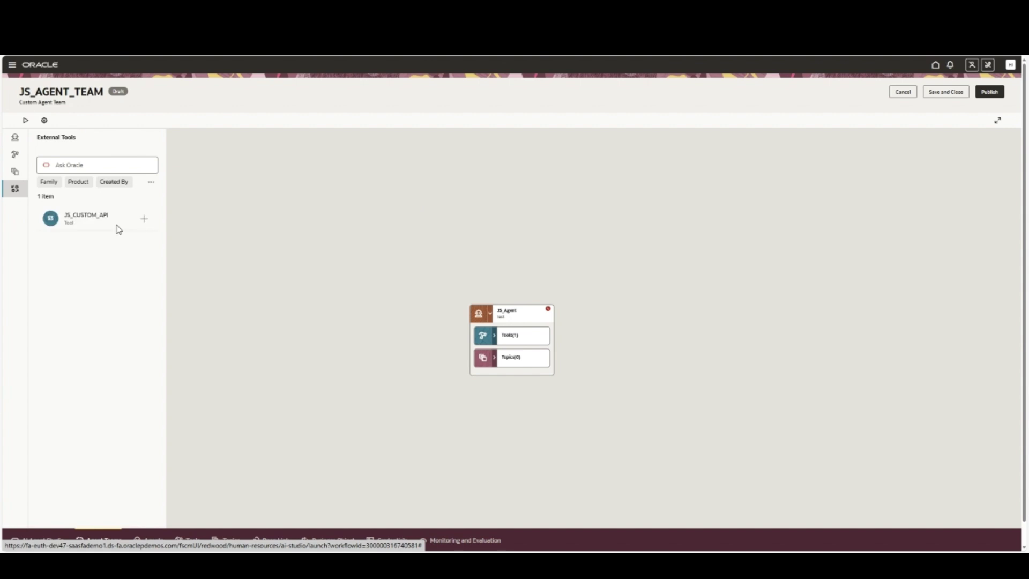
double_click(69, 221)
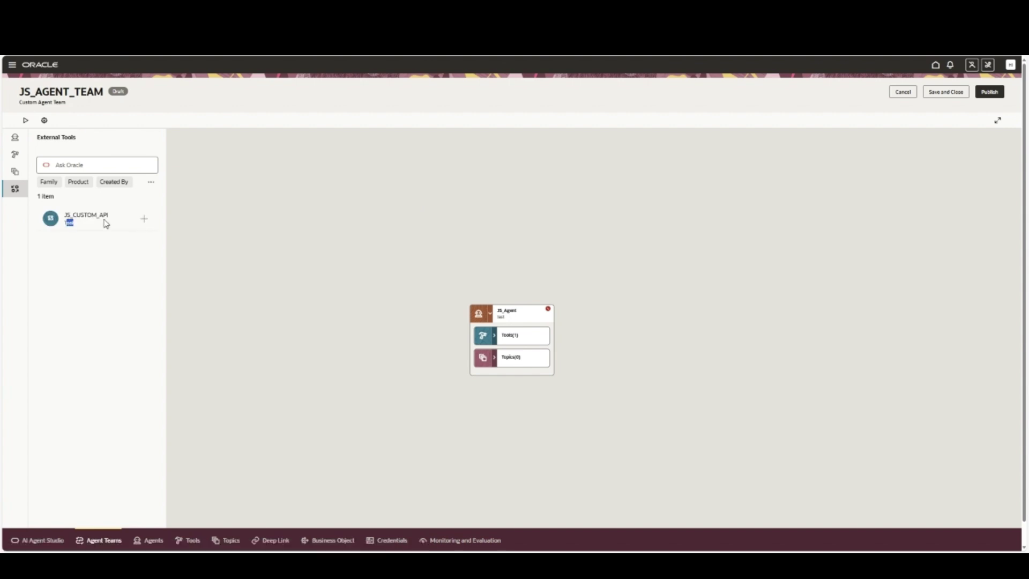
click(83, 227)
click(494, 336)
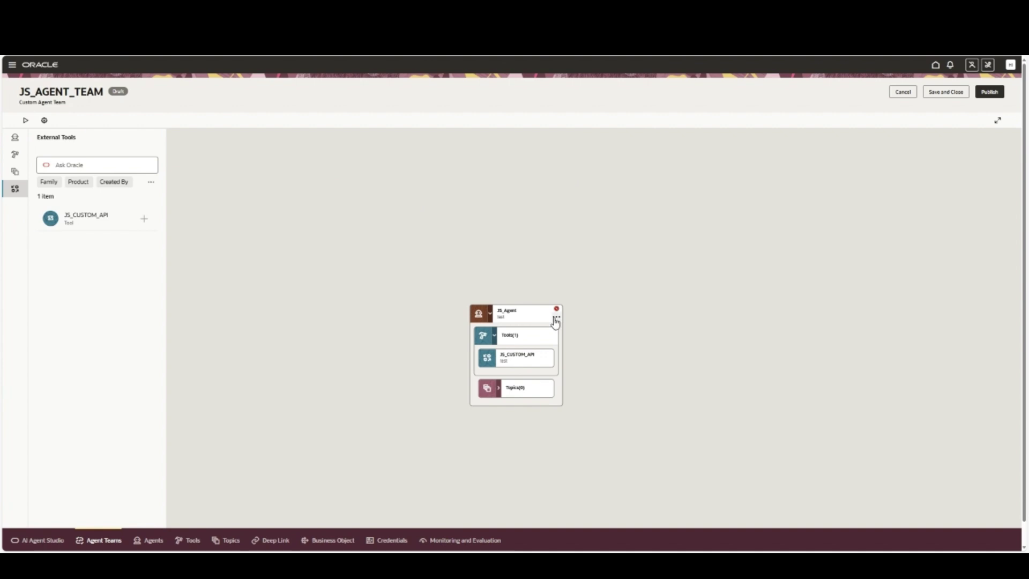
Review JS_Agent's general details and its LLM provider and summarization prompt, then close the details.
click(556, 319)
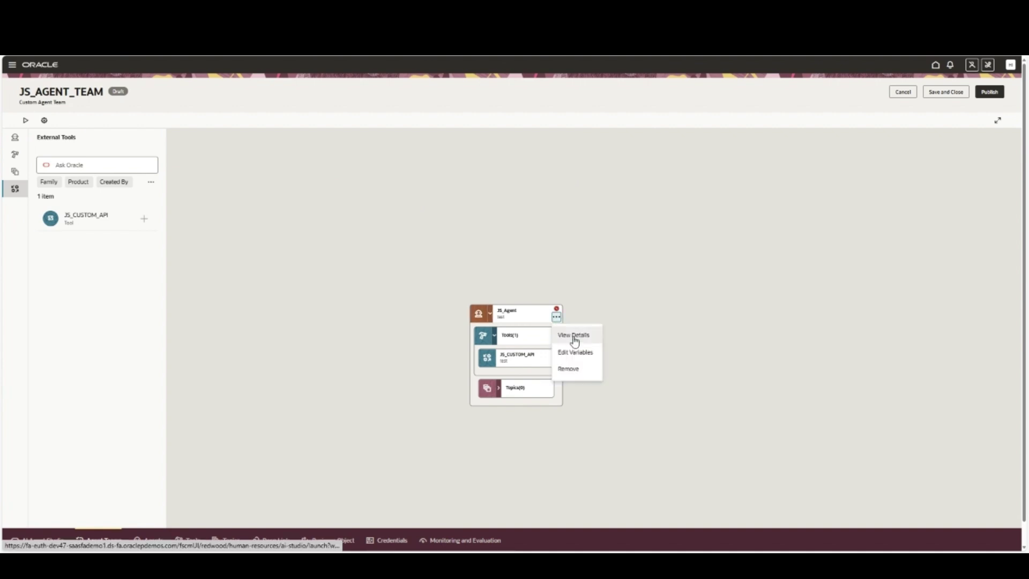
click(574, 338)
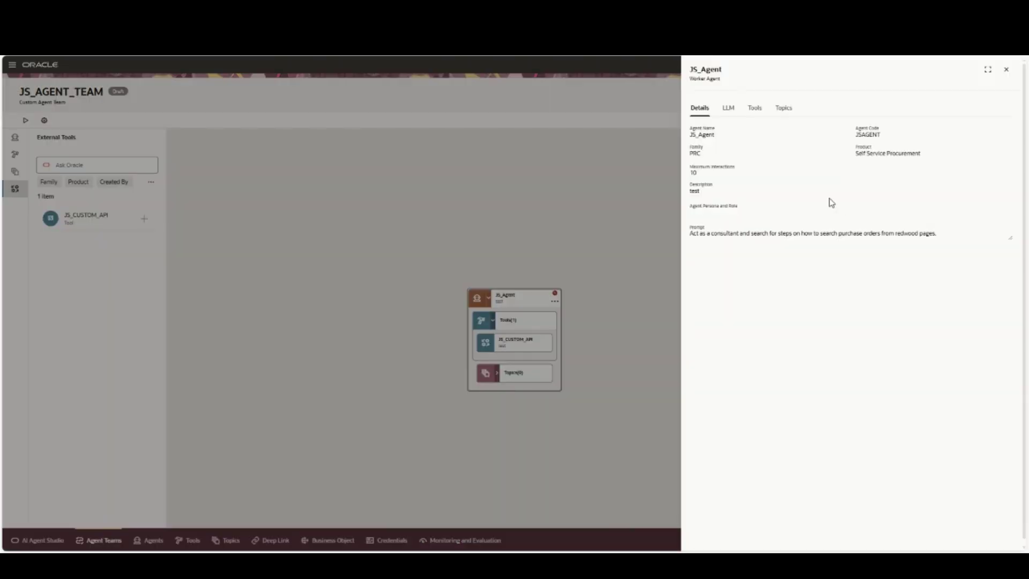
click(728, 108)
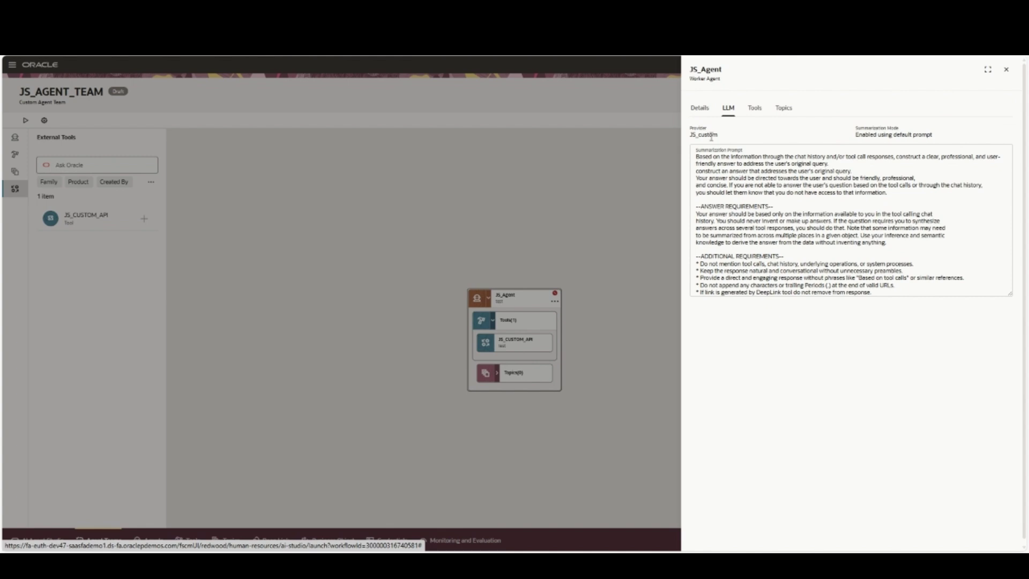
click(1007, 71)
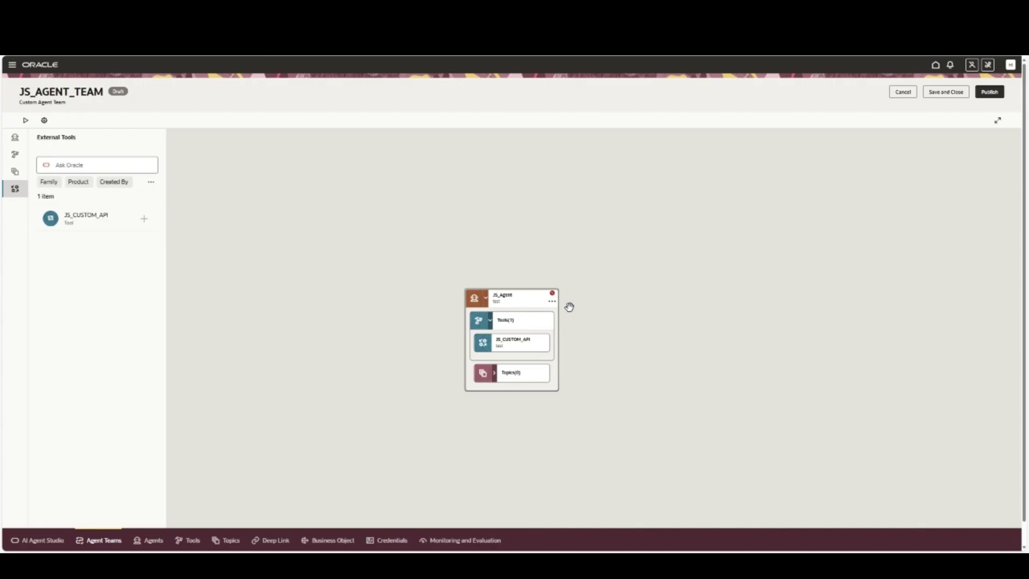
Look at JS_Agent's input variables and output specification, leaving them without updating.
click(552, 302)
click(570, 337)
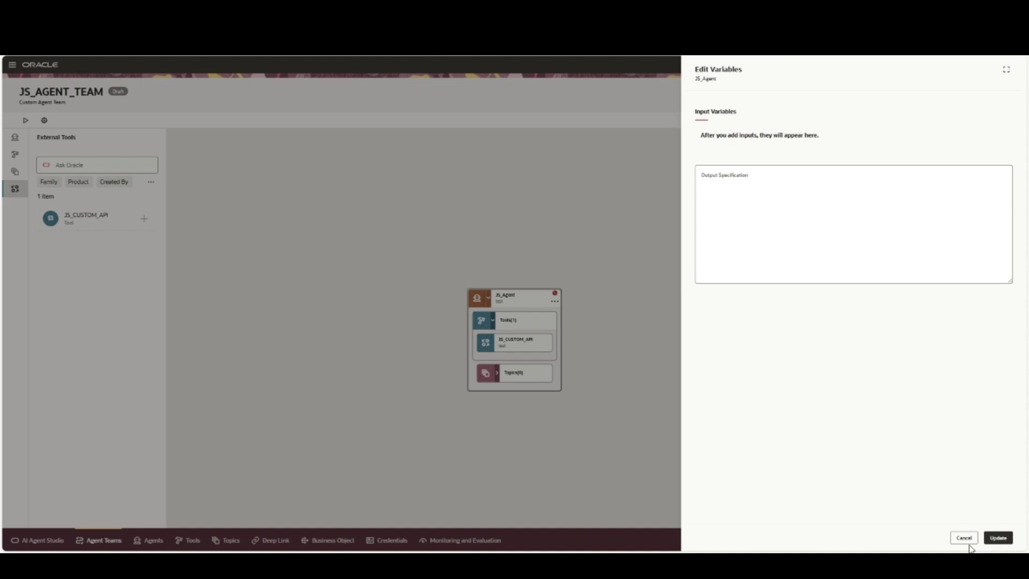
click(968, 541)
Reopen JS_Agent's details to recheck its LLM settings, and close them.
click(552, 302)
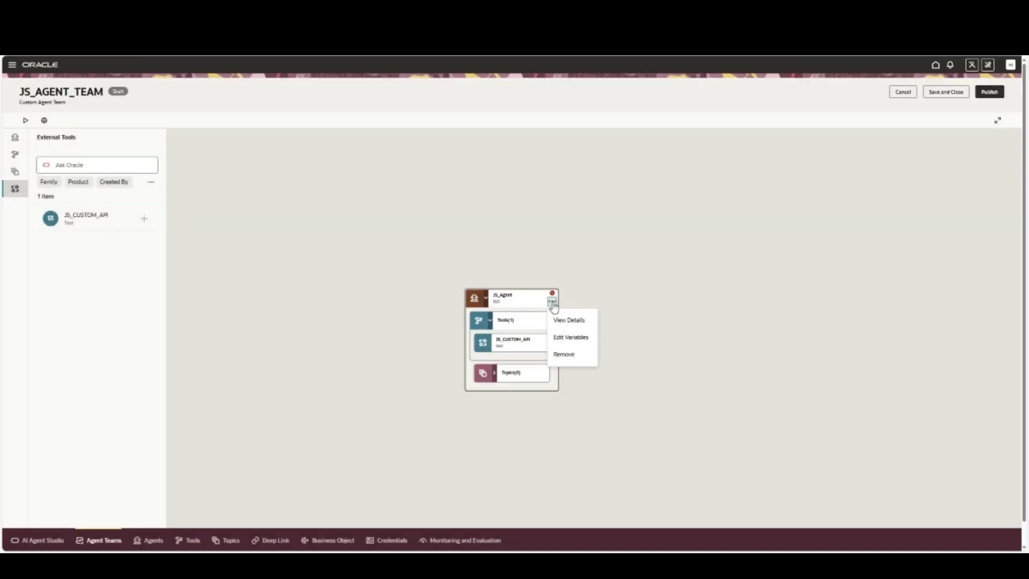
click(569, 320)
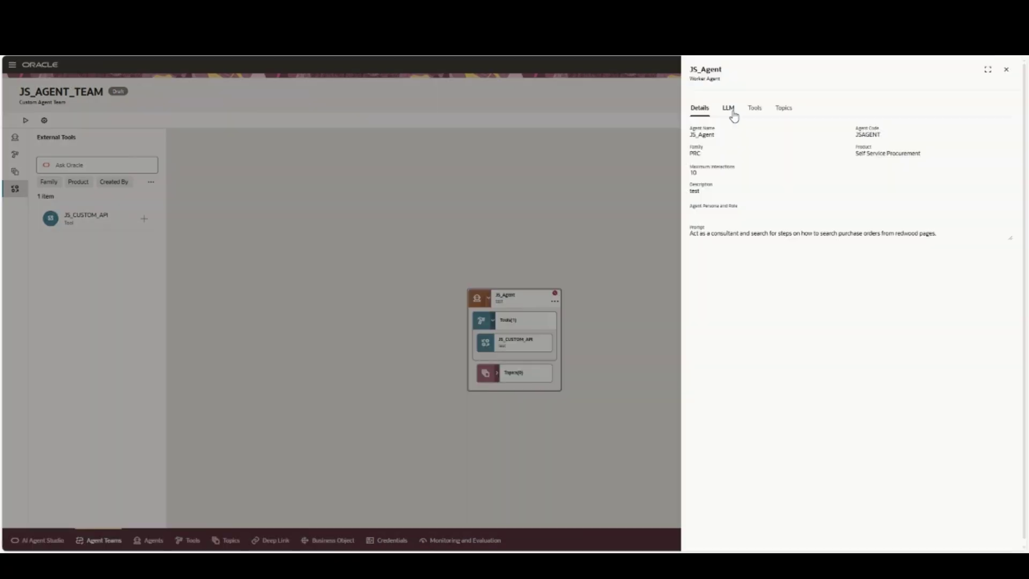
click(734, 116)
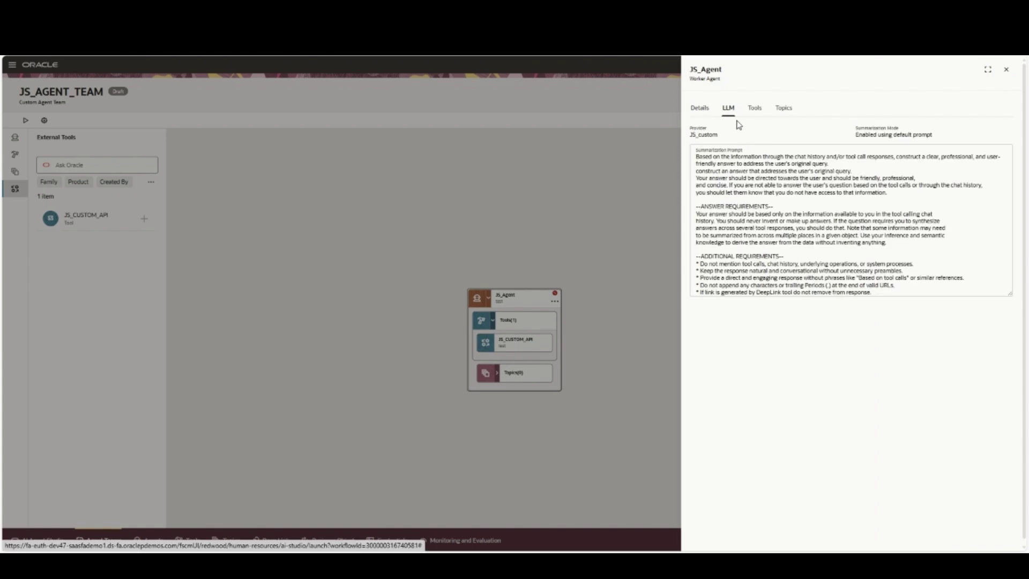
click(1006, 71)
View the details of the JS_CUSTOM_API tool under JS_Agent and close them.
click(544, 346)
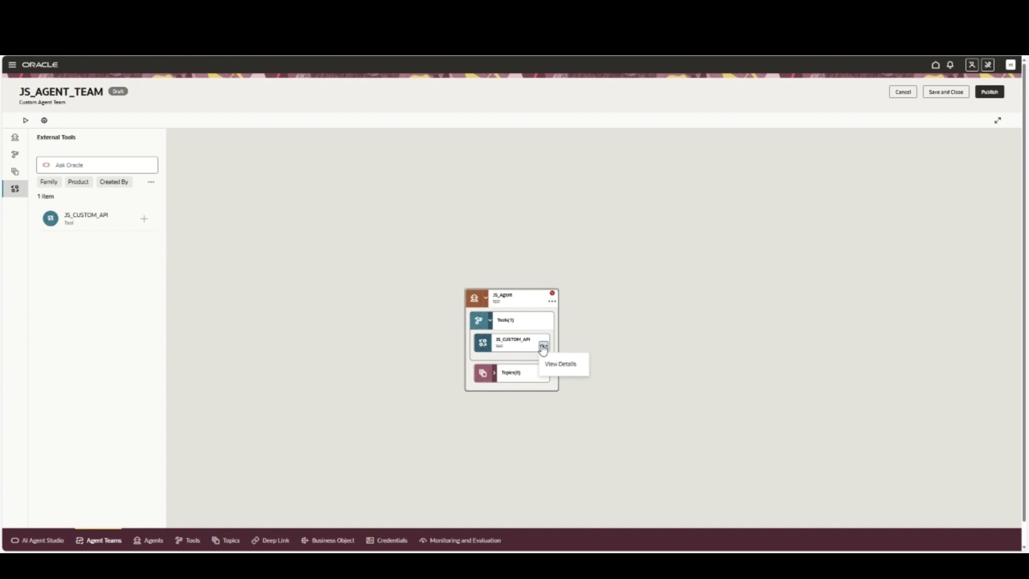
click(561, 364)
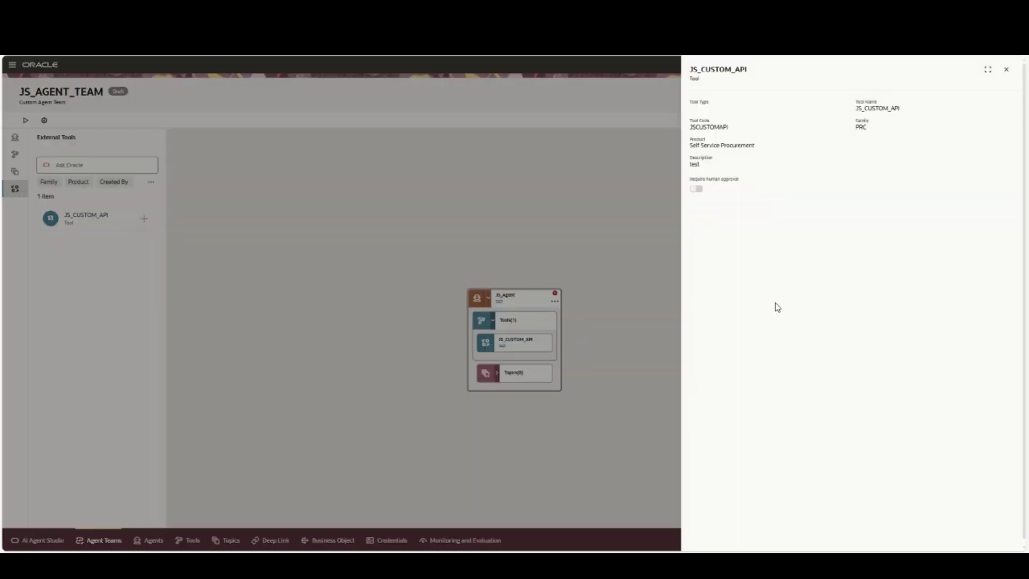
click(1007, 72)
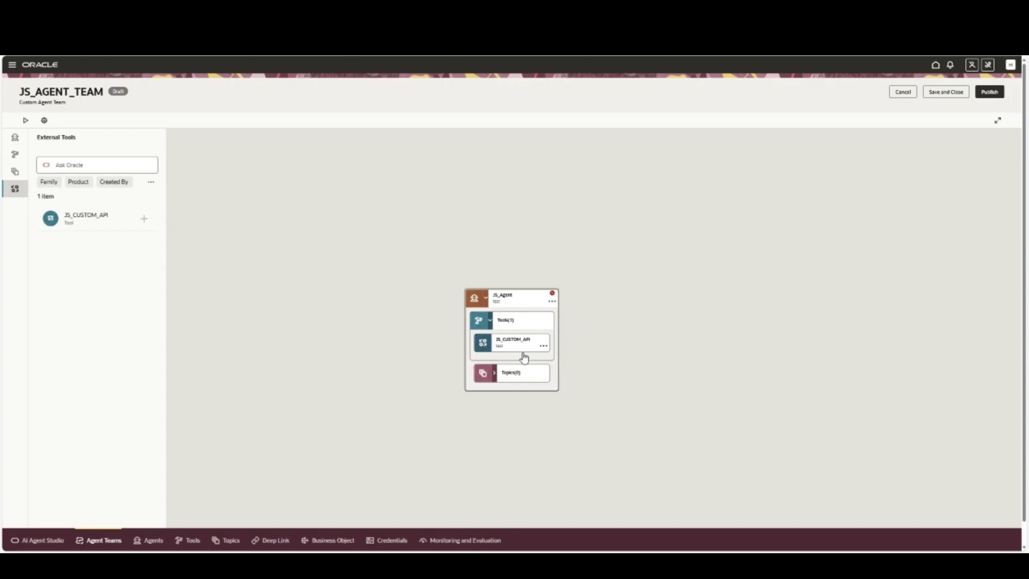
Examine the tools assigned to JS_Agent and its prompt, then close the agent details.
click(552, 302)
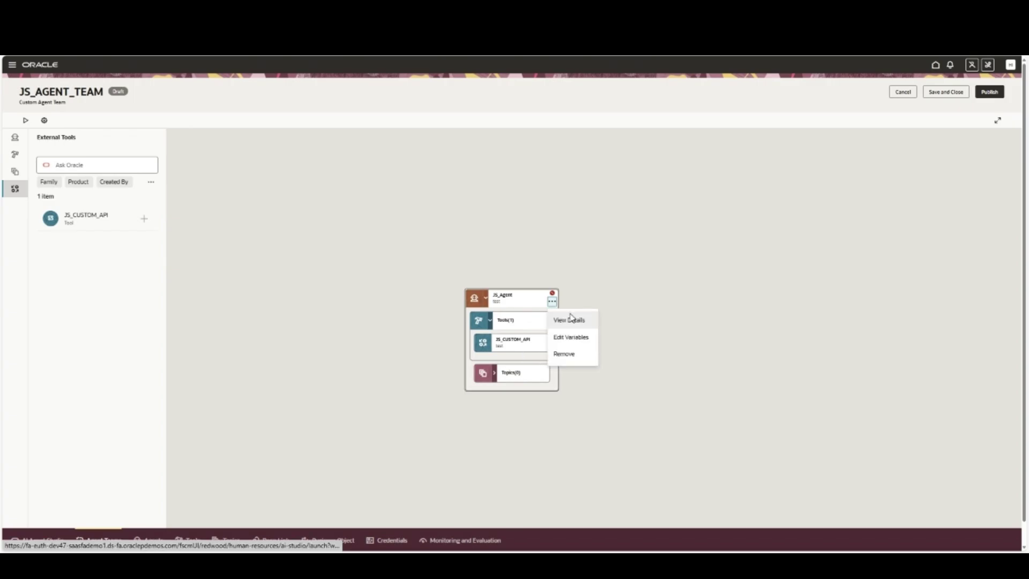
click(571, 319)
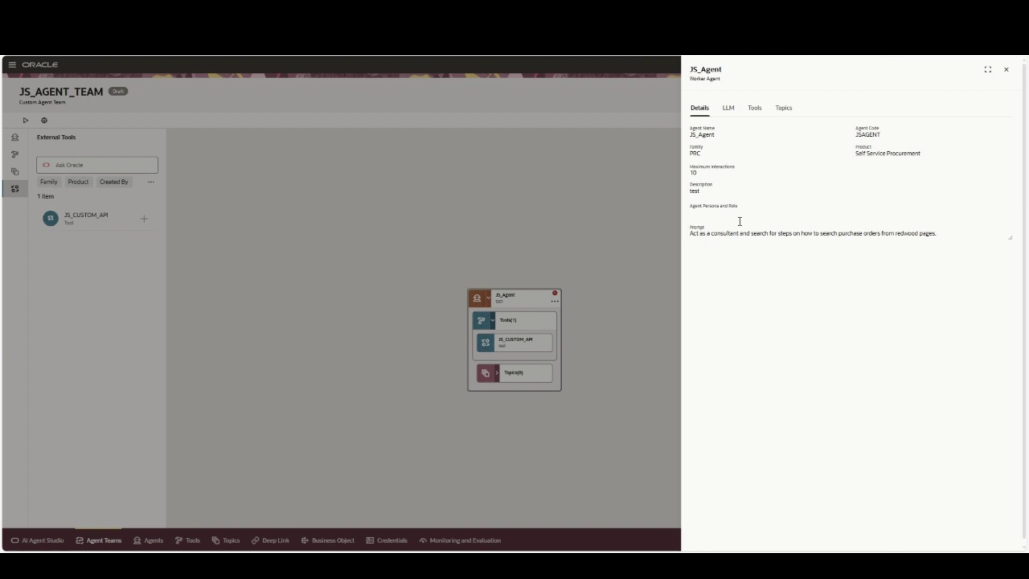
click(757, 109)
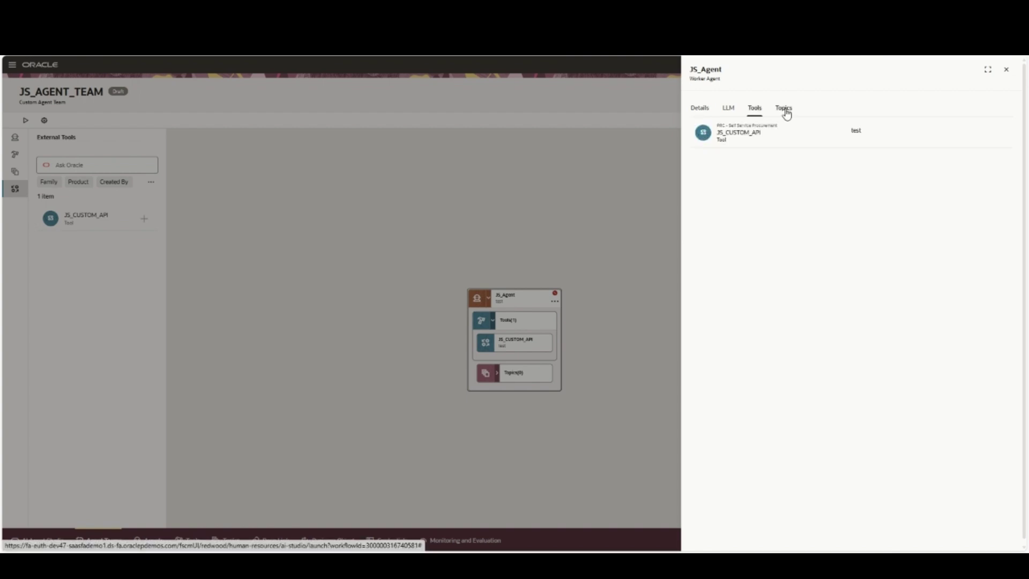
click(701, 109)
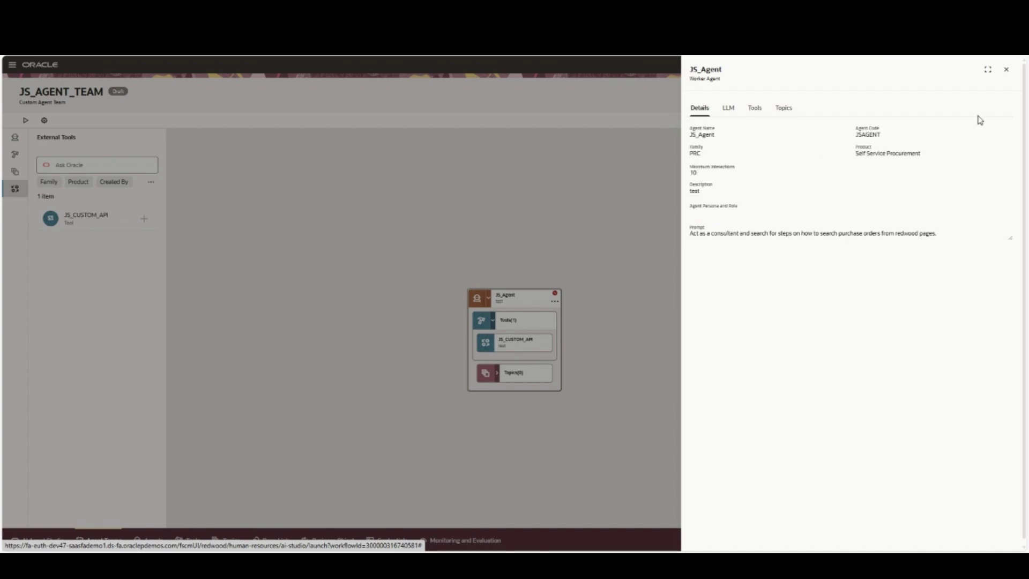
click(1007, 70)
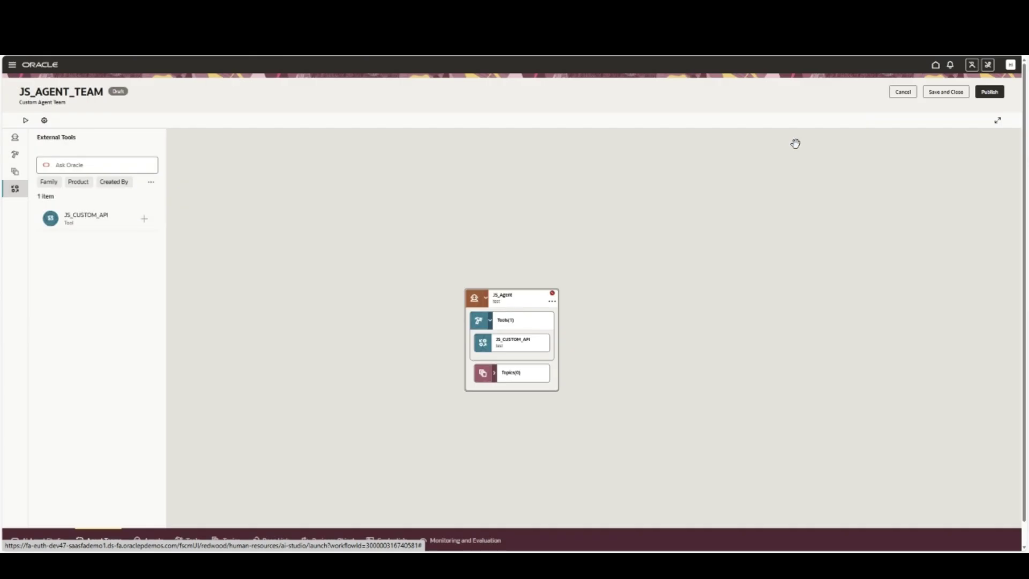